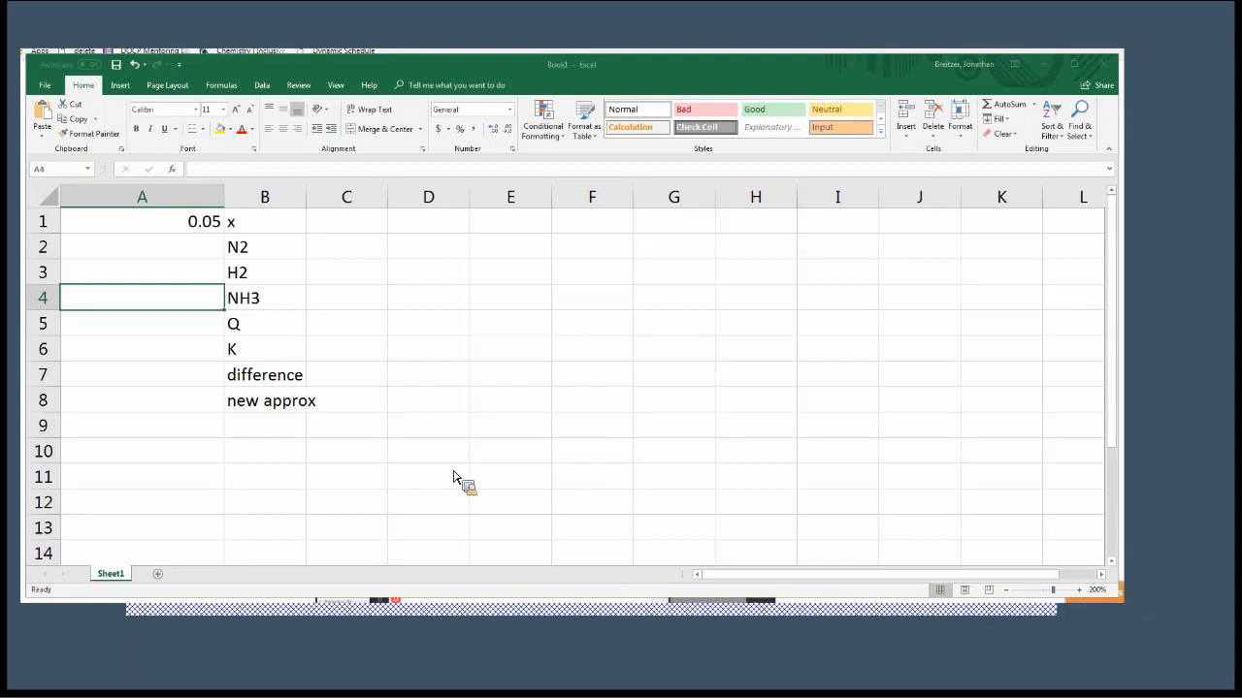
Enter 250 as the K value in cell A6.
{"action": "key", "text": "Down"}
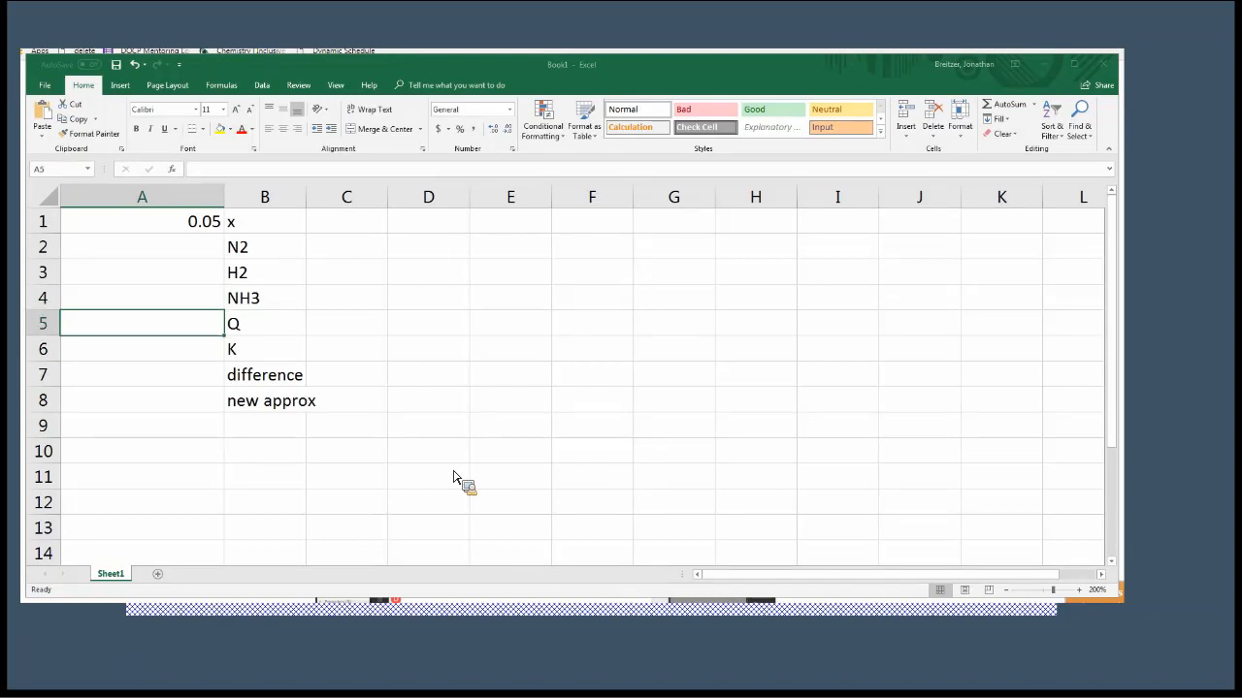
{"action": "key", "text": "Down"}
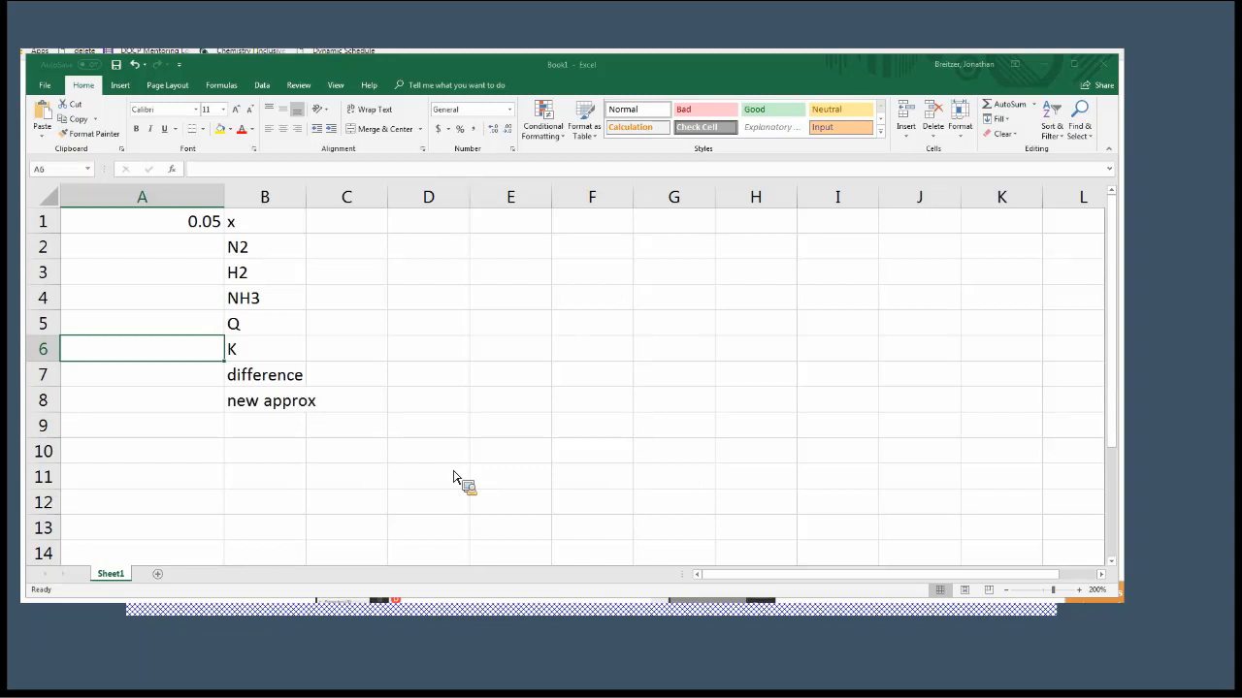
{"action": "type", "text": "250"}
{"action": "key", "text": "Return"}
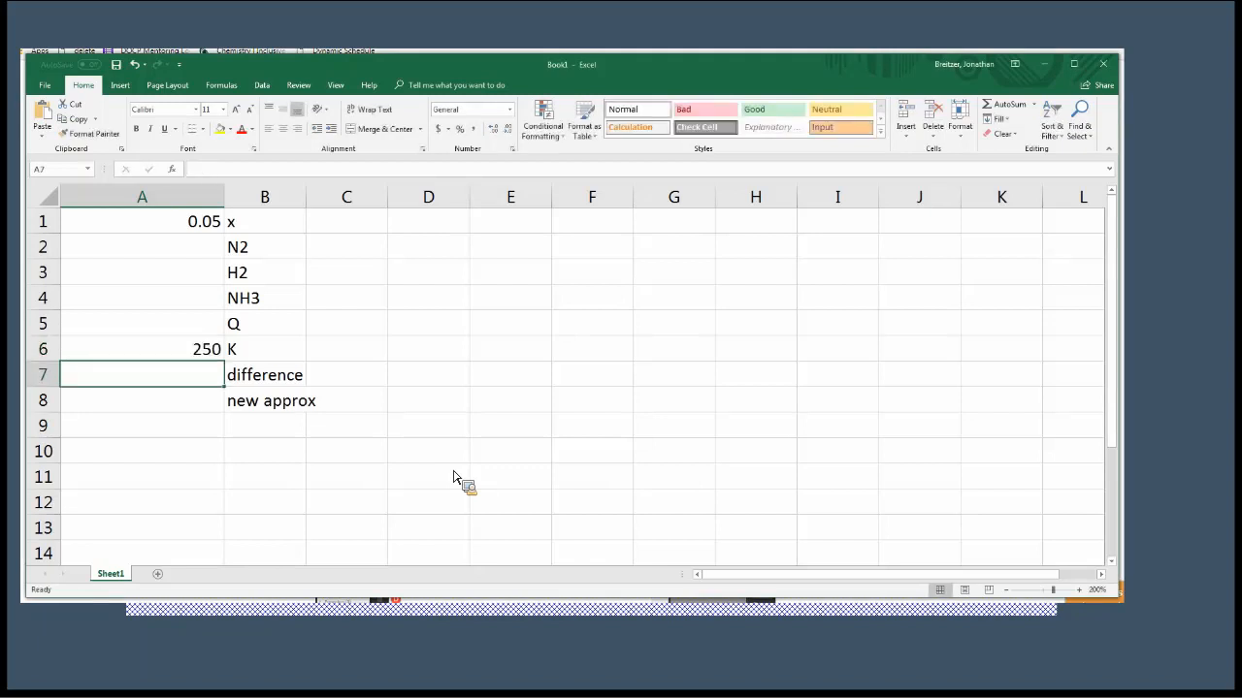
Enter the N2 formula =0.1-A1 in cell A2, subtracting x from 0.1.
{"action": "key", "text": "Up"}
{"action": "key", "text": "Up"}
{"action": "key", "text": "Up"}
{"action": "key", "text": "Up"}
{"action": "key", "text": "Up"}
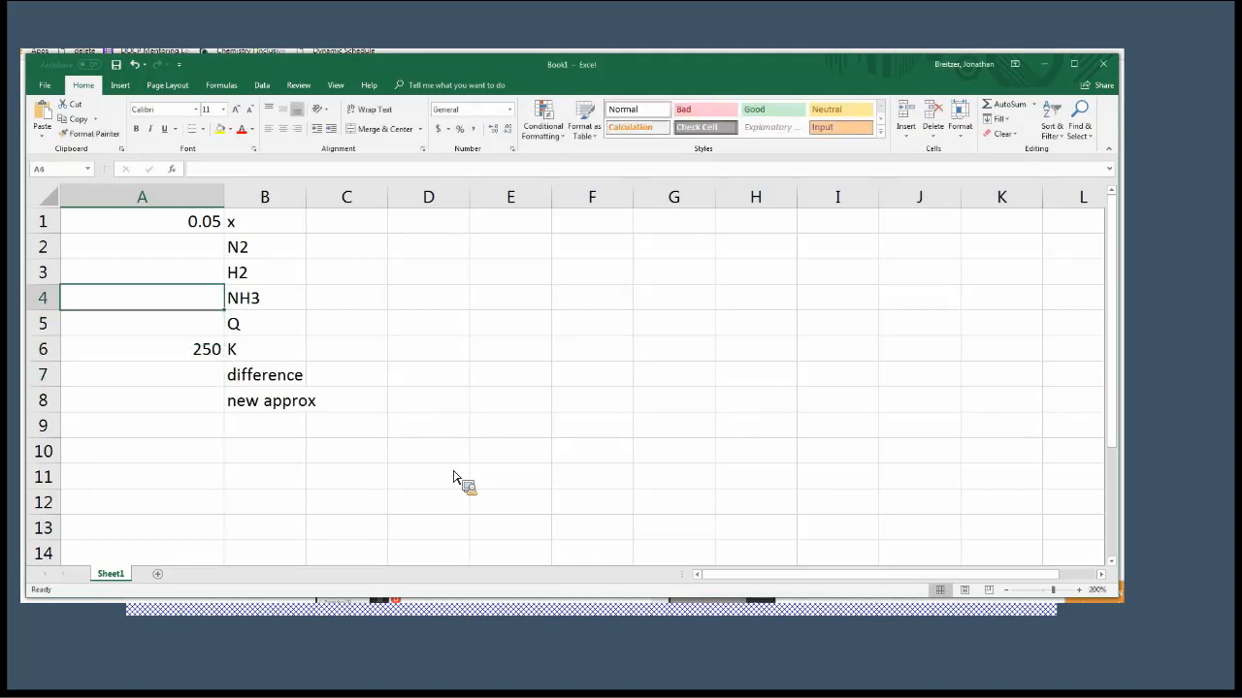
{"action": "key", "text": "Up"}
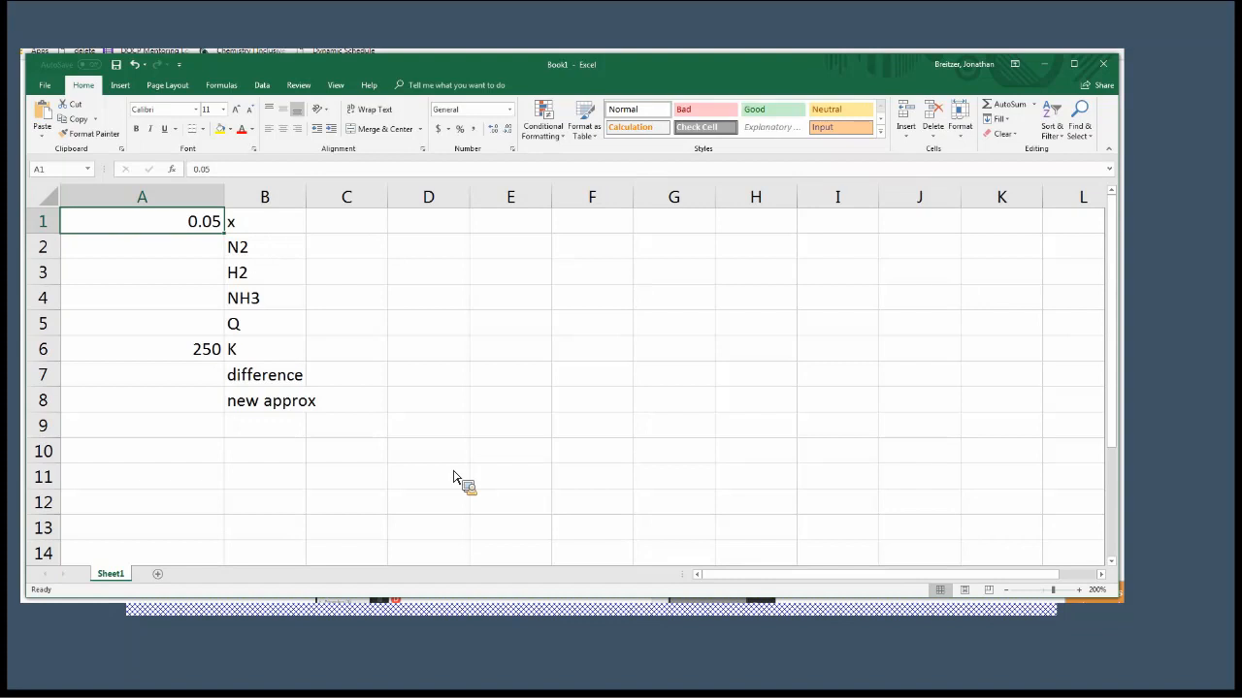
{"action": "key", "text": "Return"}
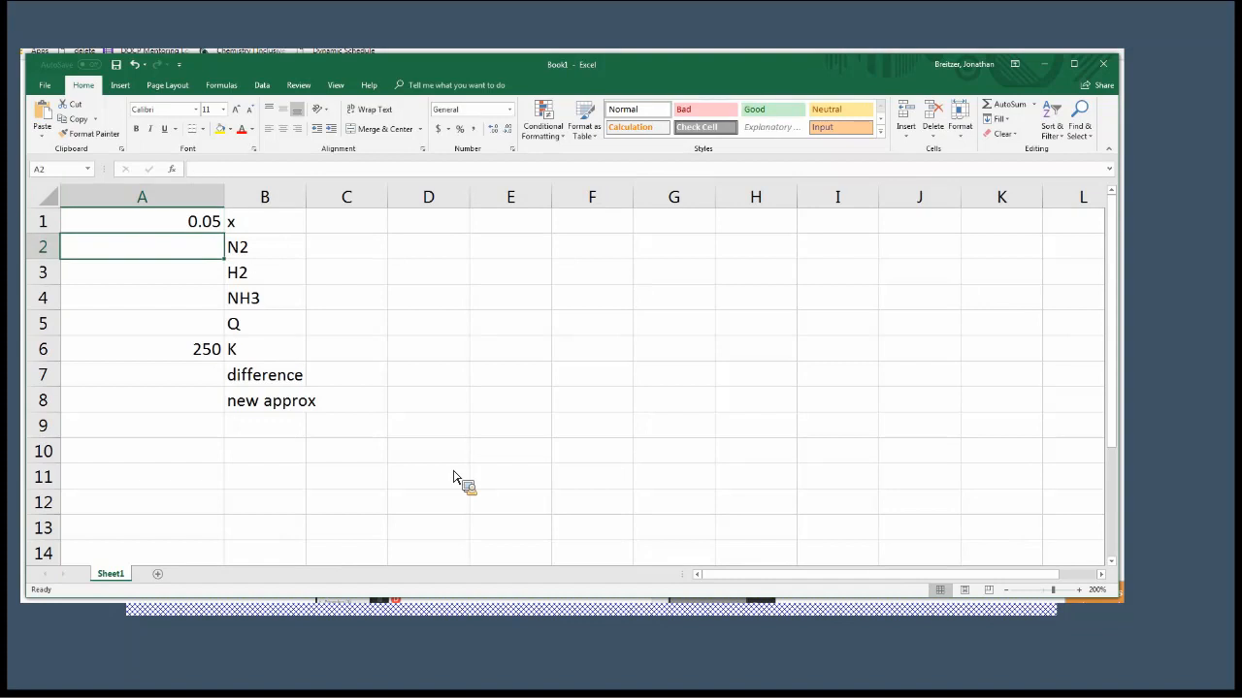
{"action": "type", "text": "="}
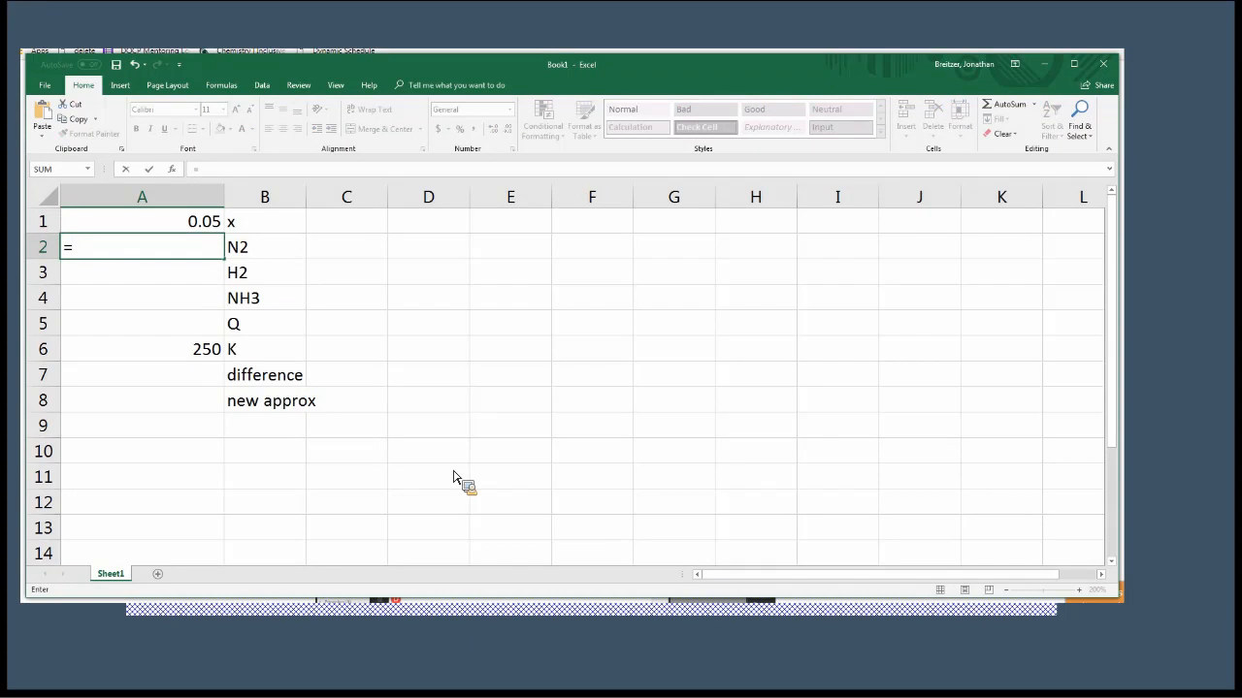
{"action": "type", "text": "0.1-"}
{"action": "left_click", "coordinate": [136, 223]}
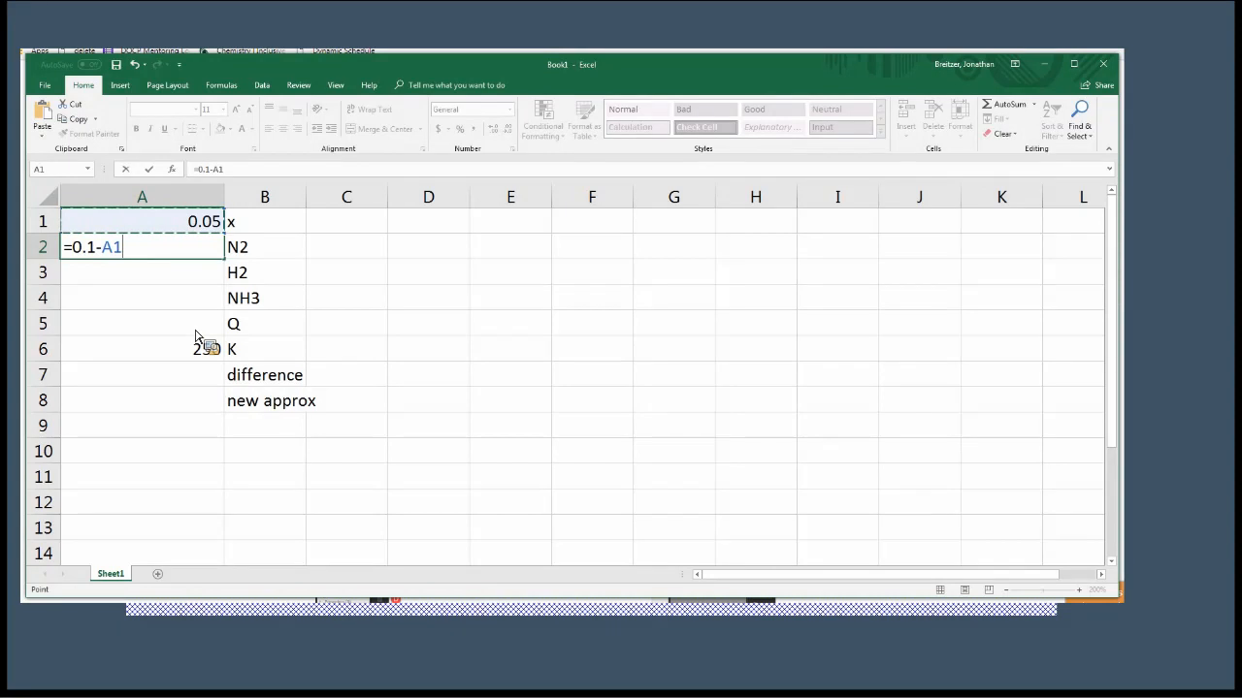
{"action": "key", "text": "Return"}
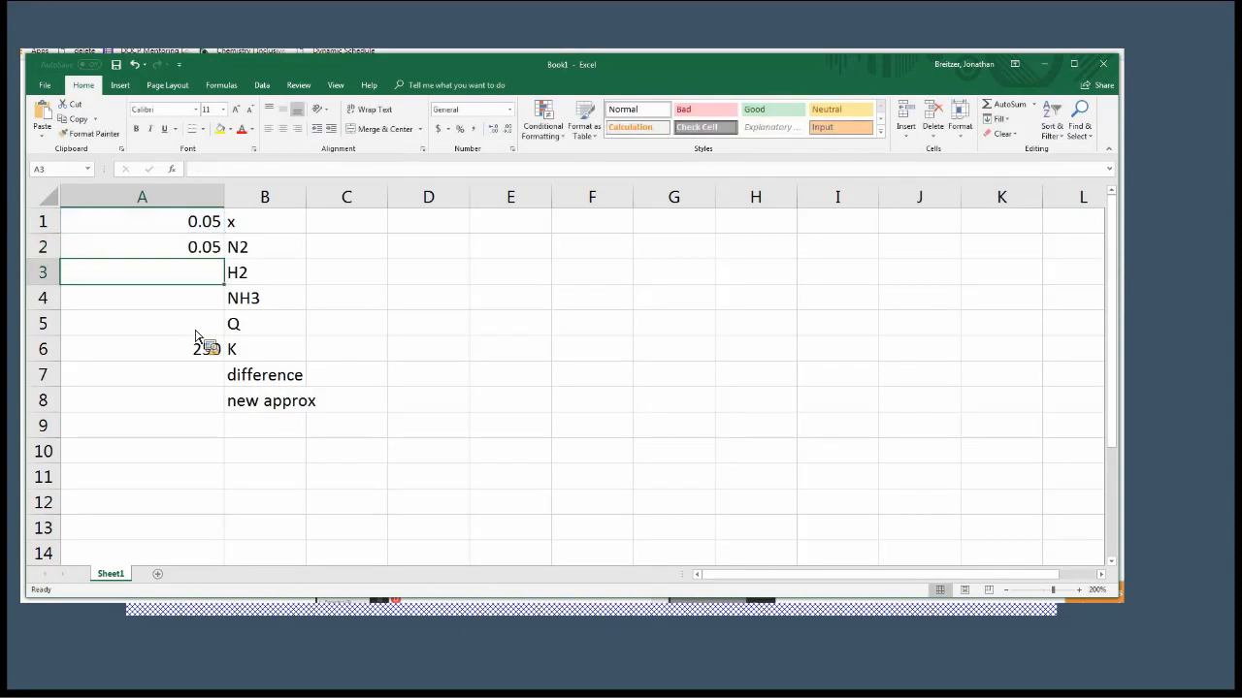
Enter the H2 formula =0.5-3*A1 in cell A3, subtracting three times x from 0.5.
{"action": "type", "text": "="}
{"action": "type", "text": ".5"}
{"action": "key", "text": "BackSpace"}
{"action": "key", "text": "BackSpace"}
{"action": "type", "text": "0.5 "}
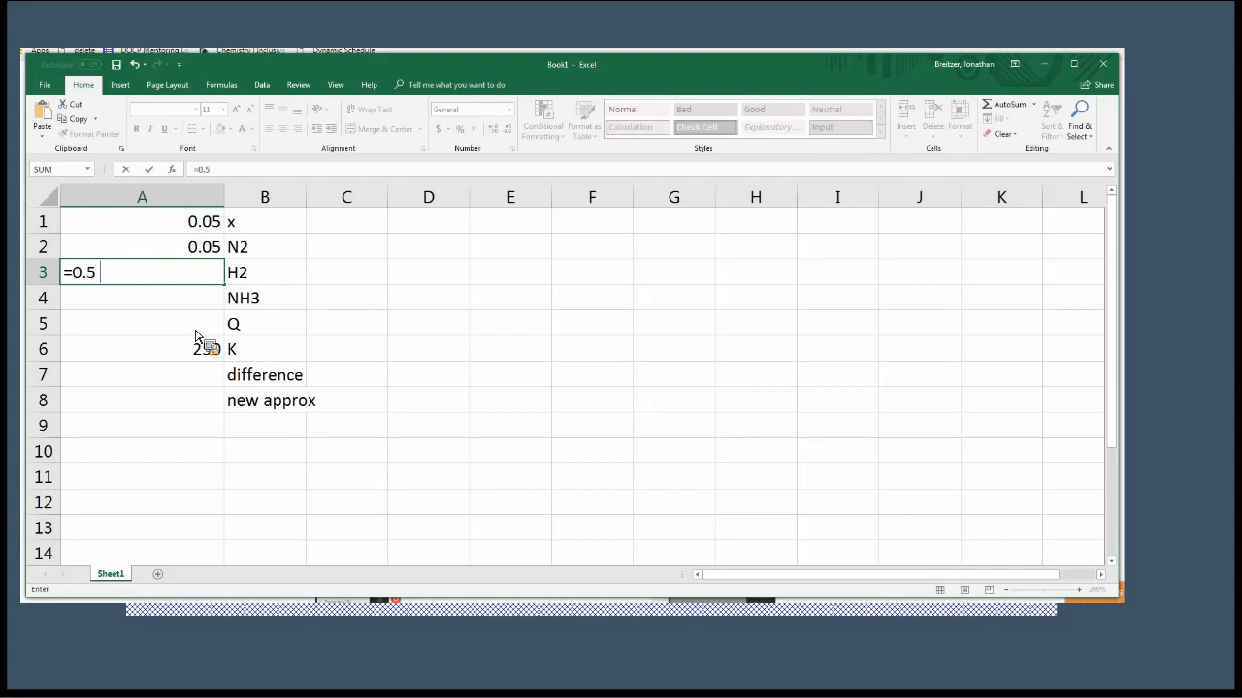
{"action": "type", "text": "-3*"}
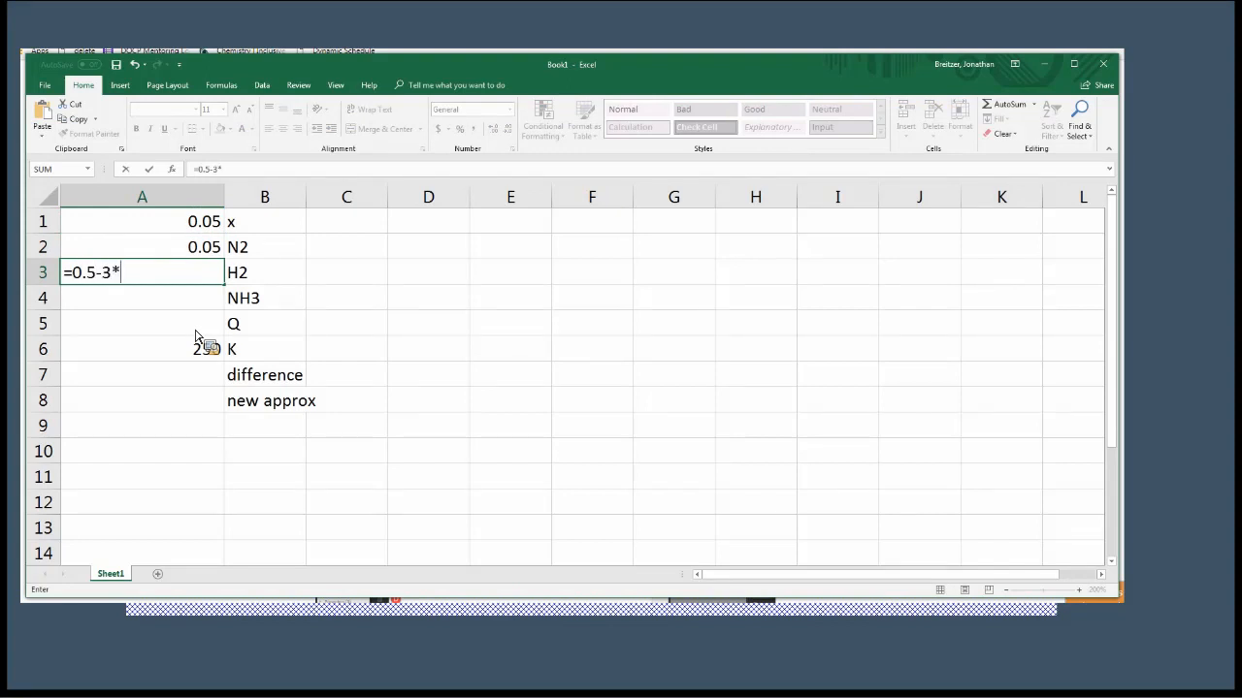
{"action": "left_click", "coordinate": [190, 226]}
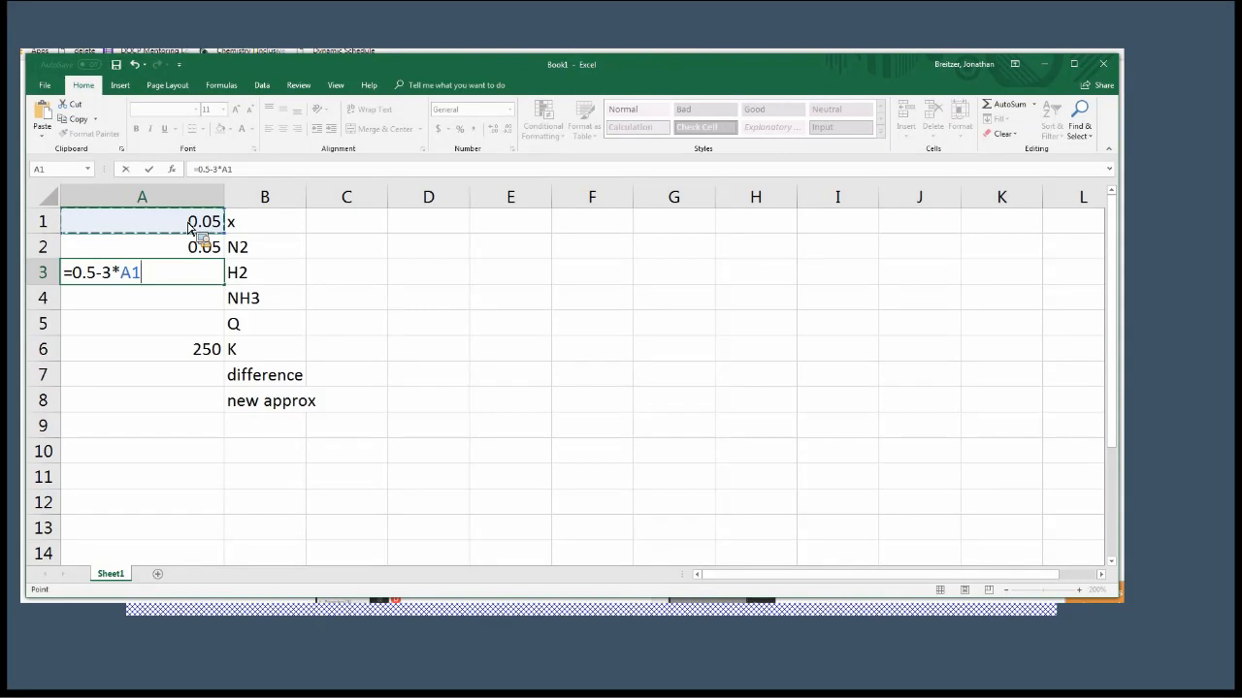
{"action": "key", "text": "Return"}
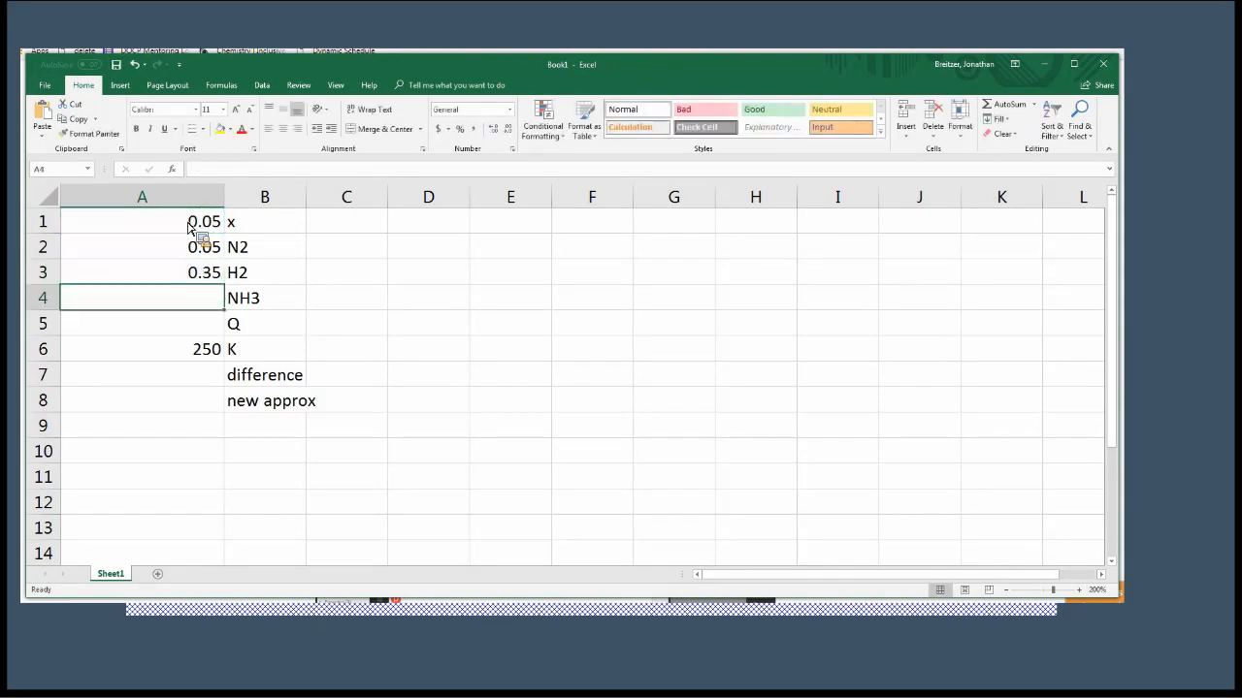
Enter the NH3 formula =0.3+2*A1 in cell A4, adding twice x to 0.3.
{"action": "type", "text": "="}
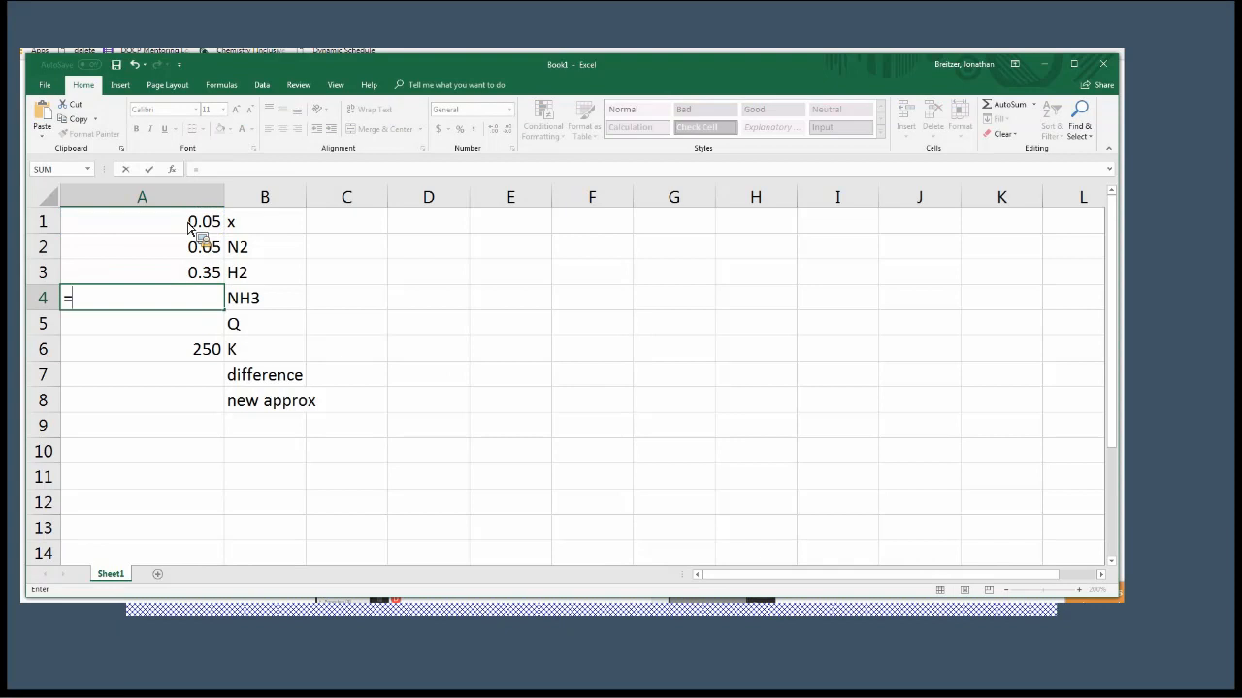
{"action": "type", "text": "0.3+2*"}
{"action": "left_click", "coordinate": [189, 227]}
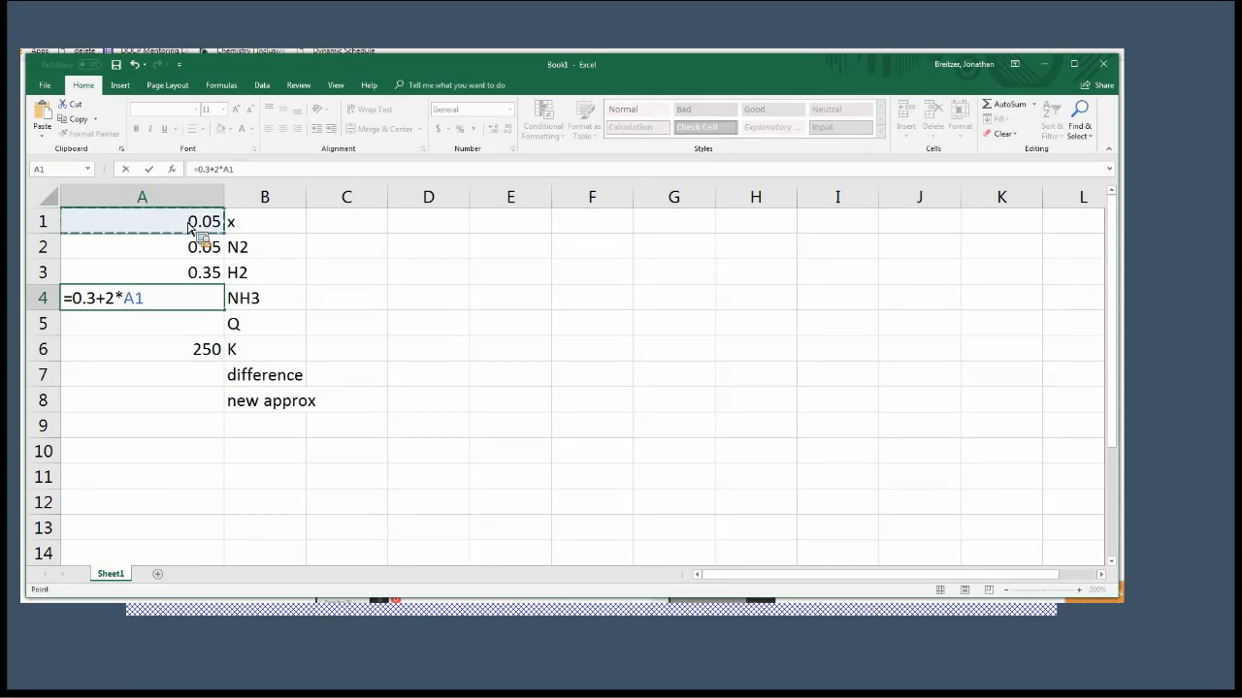
{"action": "key", "text": "Return"}
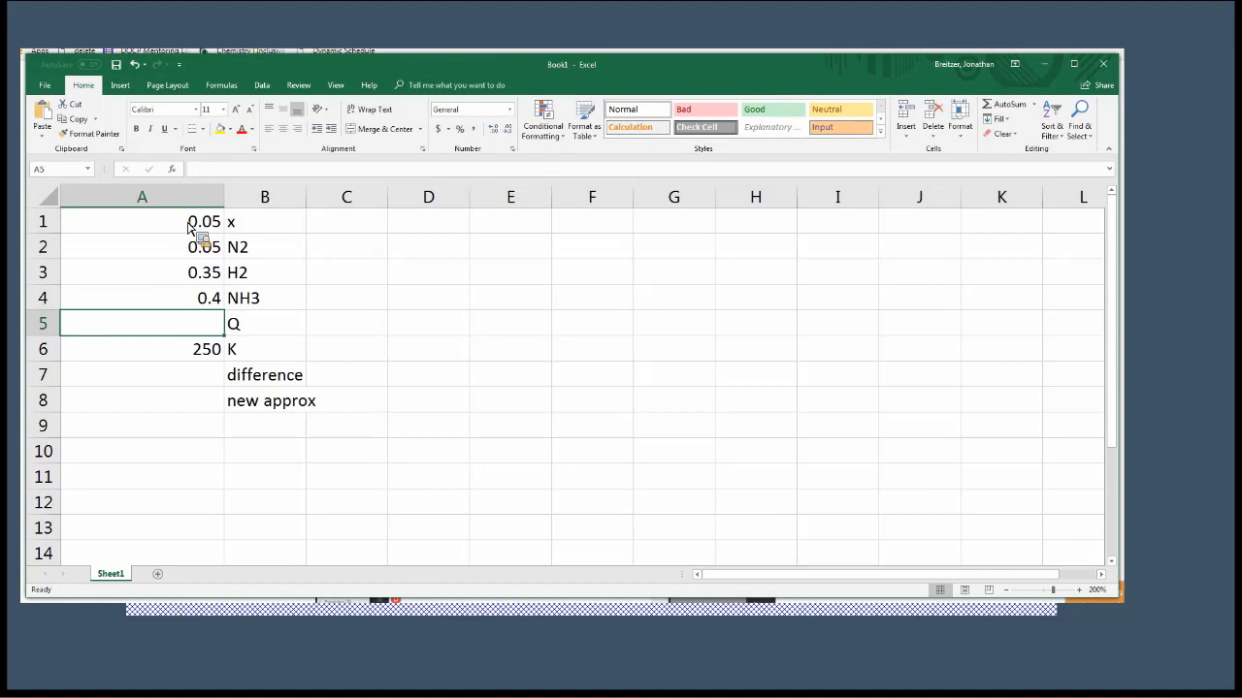
Enter the Q formula =A4^2/(A2*A3^3) in cell A5, using the NH3, N2 and H2 values.
{"action": "type", "text": "="}
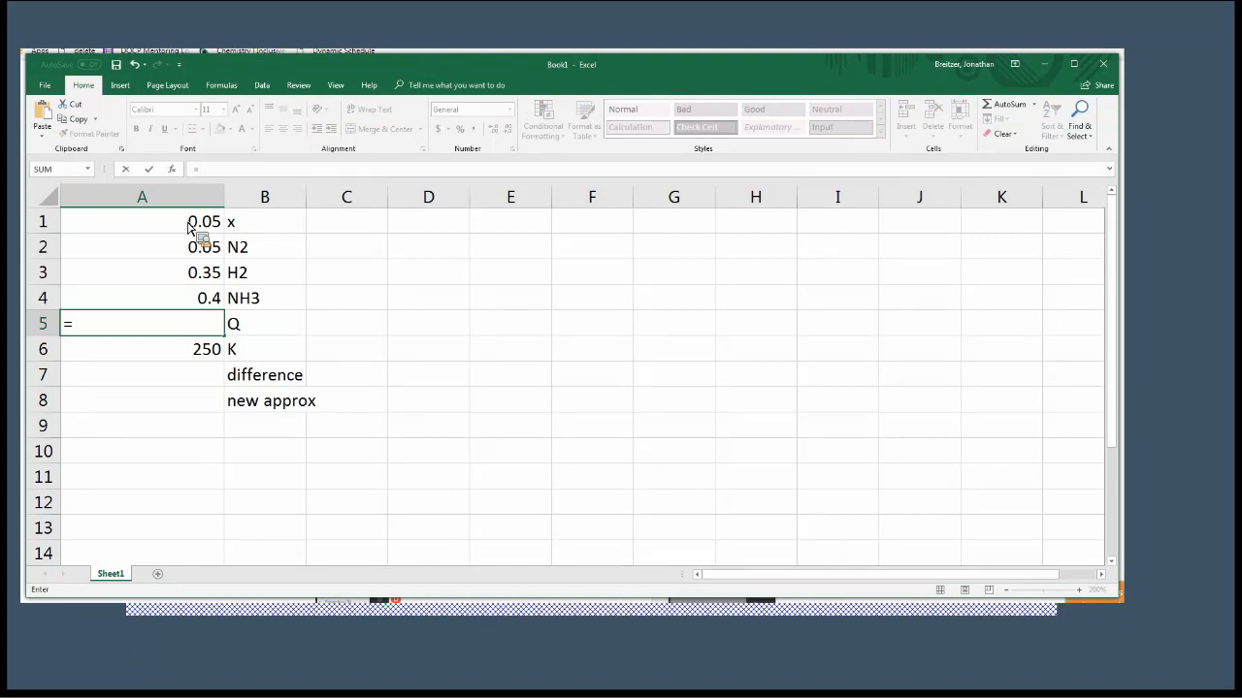
{"action": "left_click", "coordinate": [168, 307]}
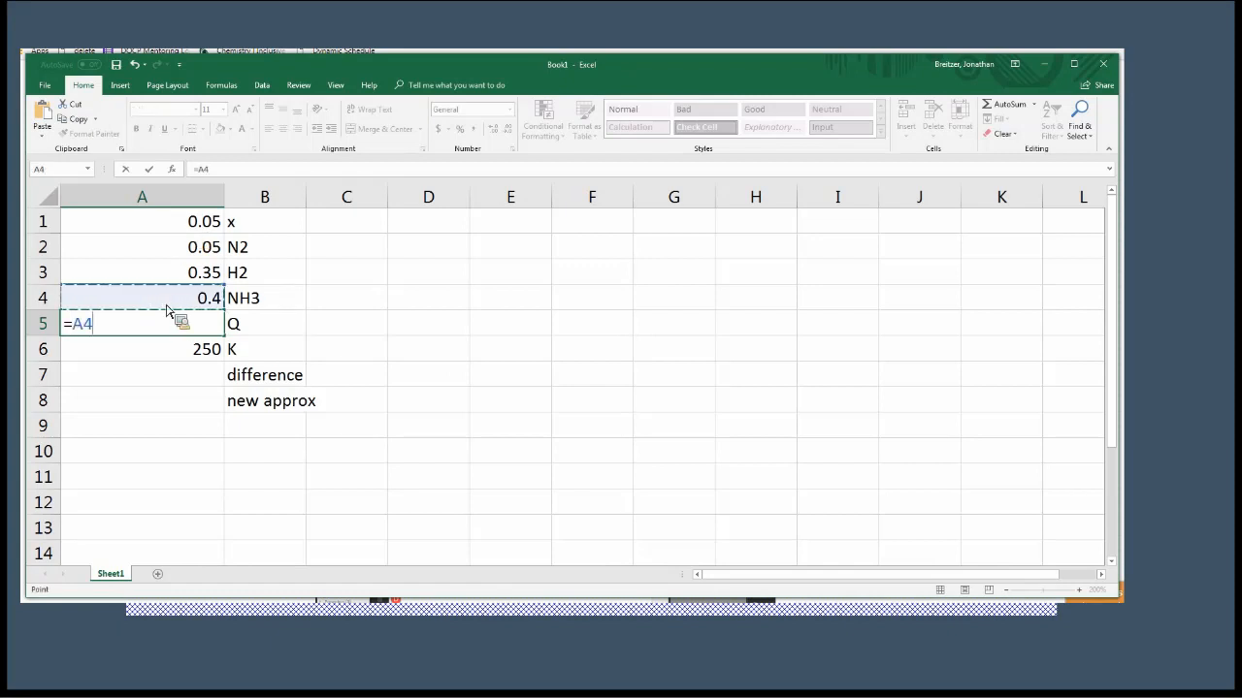
{"action": "type", "text": "^2/("}
{"action": "left_click", "coordinate": [160, 255]}
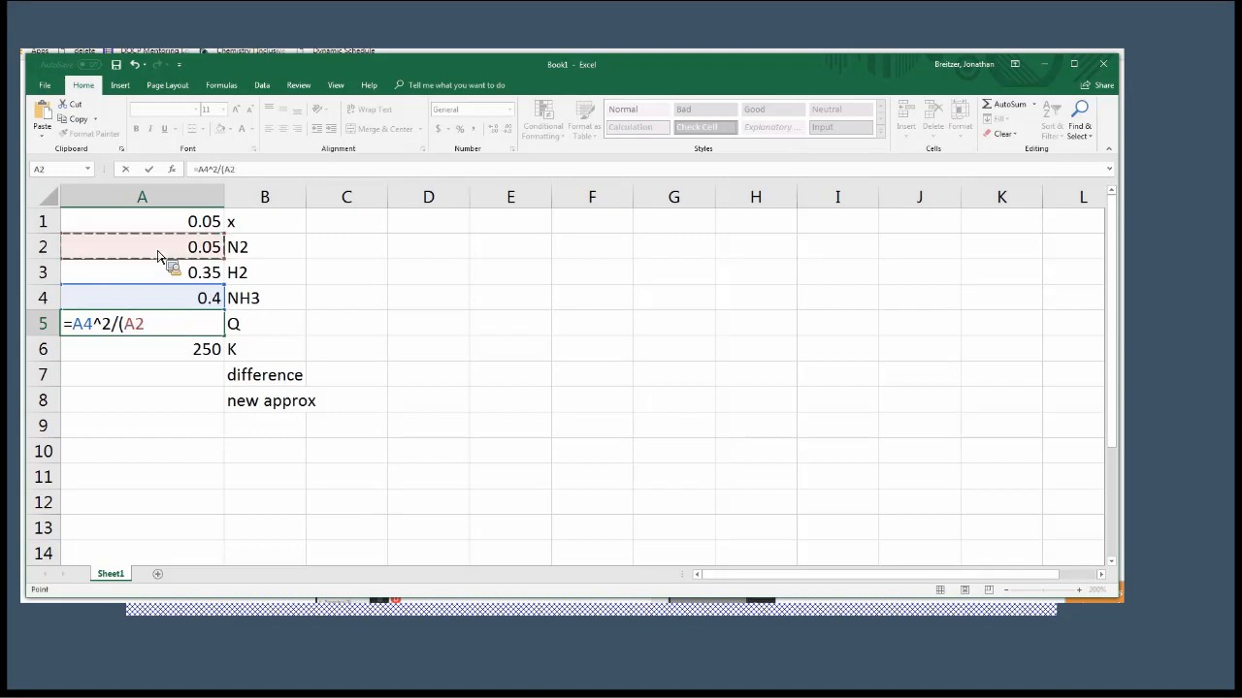
{"action": "type", "text": "*"}
{"action": "left_click", "coordinate": [160, 277]}
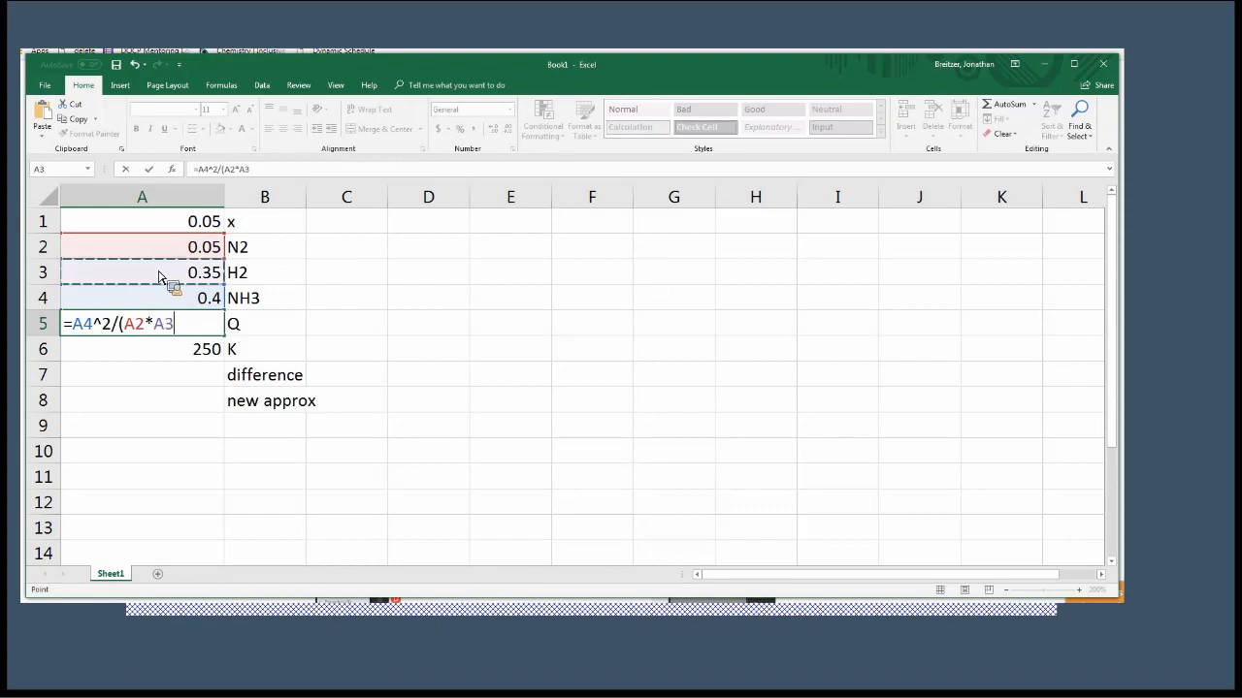
{"action": "type", "text": "^3)"}
{"action": "key", "text": "Return"}
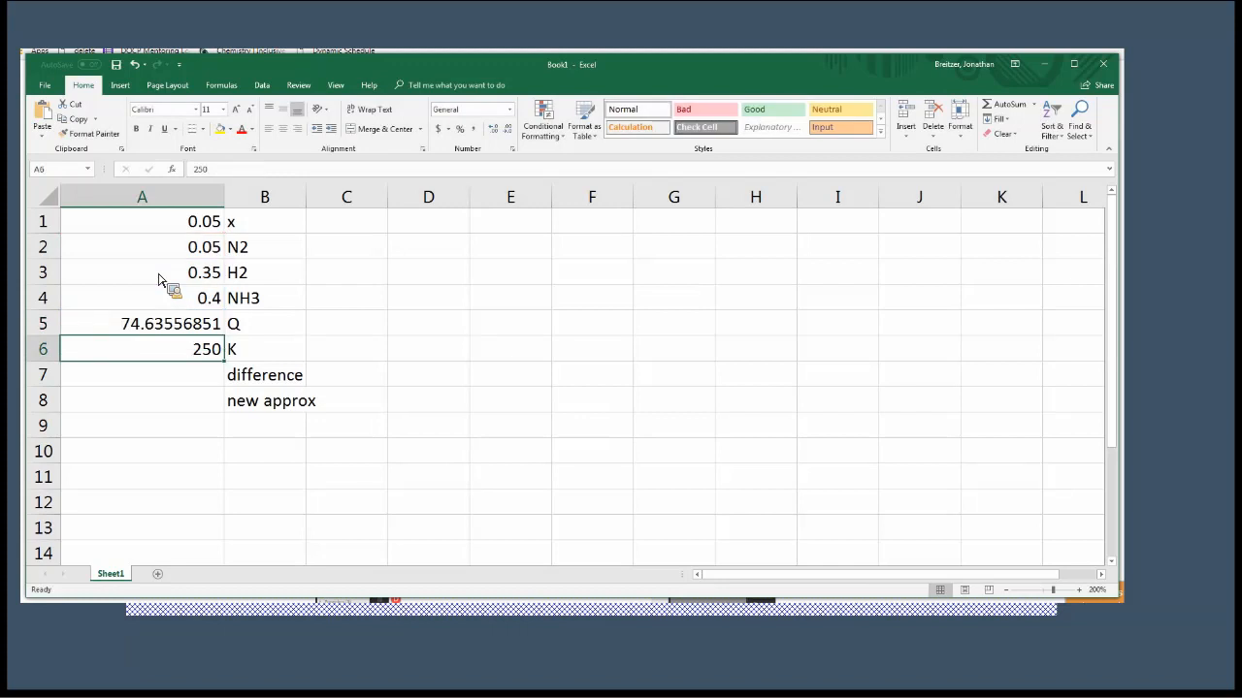
Set x in cell A1 to 0 to test Q at the initial concentrations.
{"action": "key", "text": "Up"}
{"action": "key", "text": "Up"}
{"action": "key", "text": "Up"}
{"action": "key", "text": "Up"}
{"action": "key", "text": "Up"}
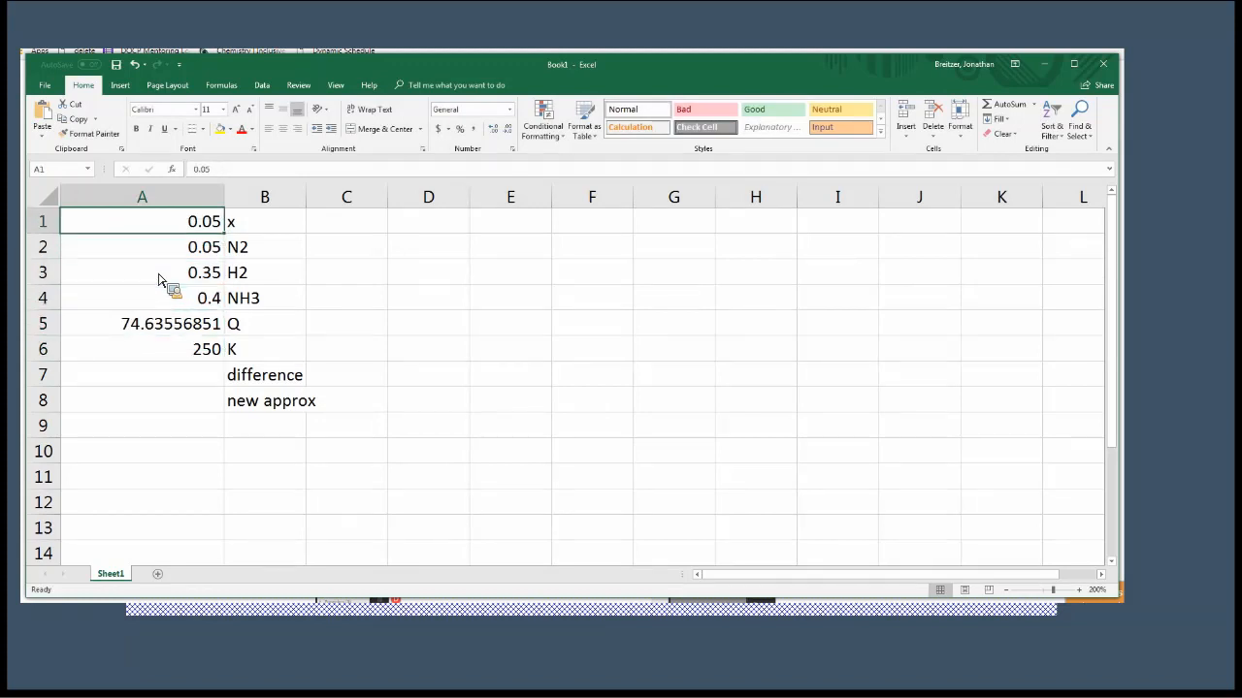
{"action": "type", "text": "0"}
{"action": "key", "text": "Return"}
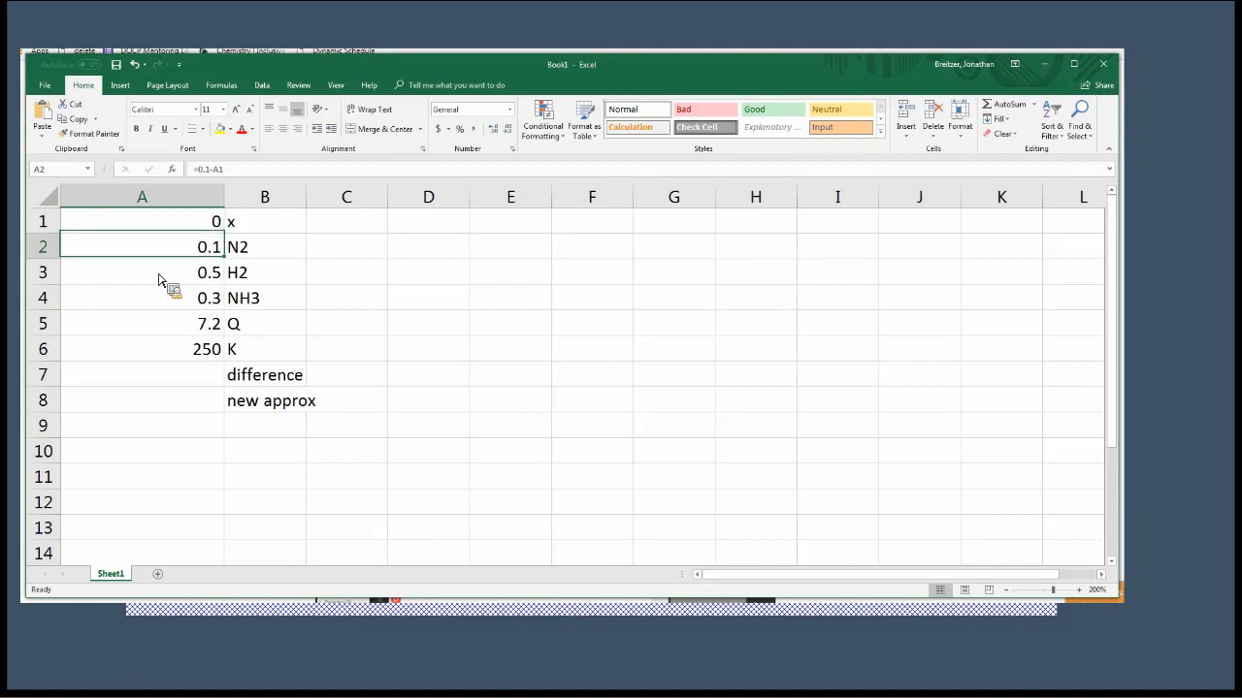
Set x in cell A1 back to 0.05 and compare Q with K.
{"action": "key", "text": "Up"}
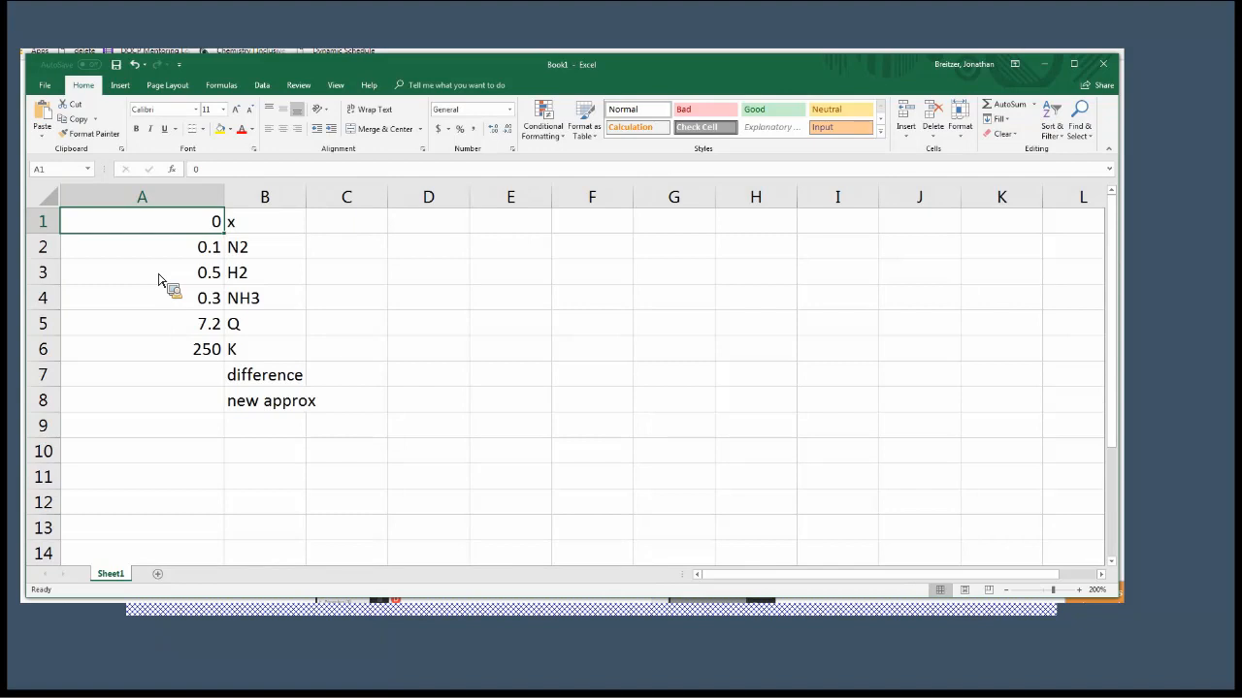
{"action": "type", "text": ".05"}
{"action": "key", "text": "Return"}
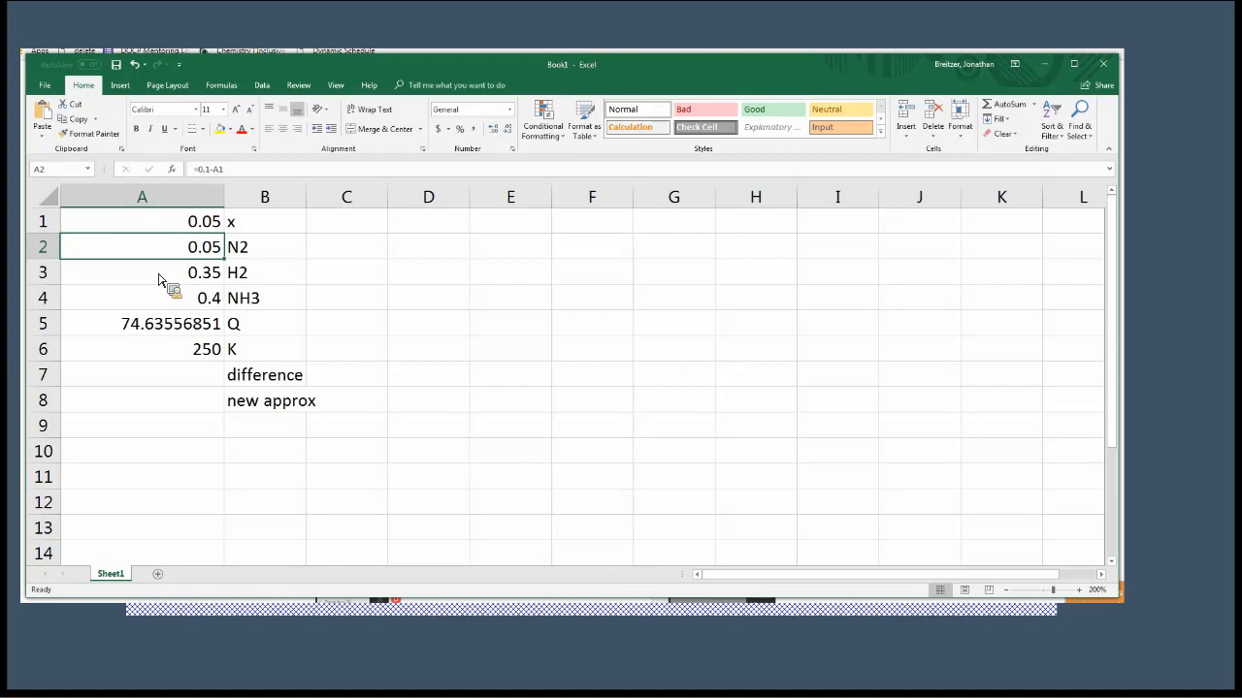
{"action": "key", "text": "Down"}
{"action": "key", "text": "Down"}
{"action": "key", "text": "Down"}
{"action": "key", "text": "Down"}
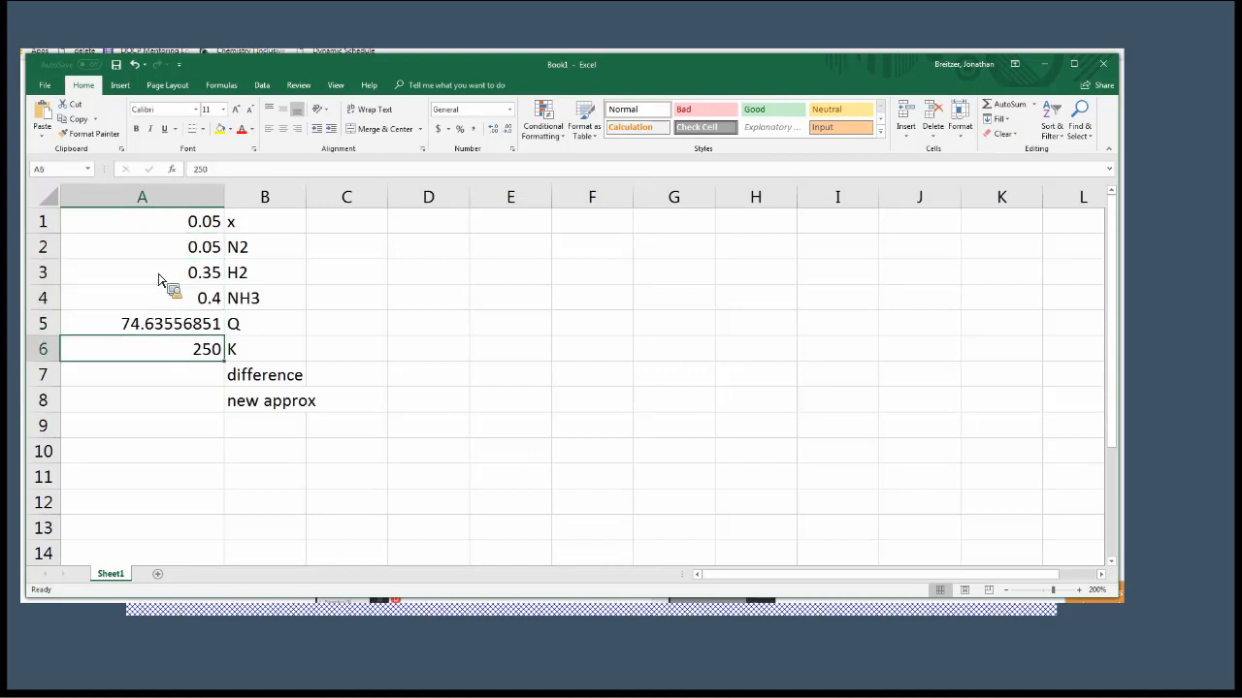
Try 0.06 as the next x value in cell A1.
{"action": "key", "text": "Up"}
{"action": "key", "text": "Up"}
{"action": "key", "text": "Up"}
{"action": "key", "text": "Up"}
{"action": "key", "text": "Up"}
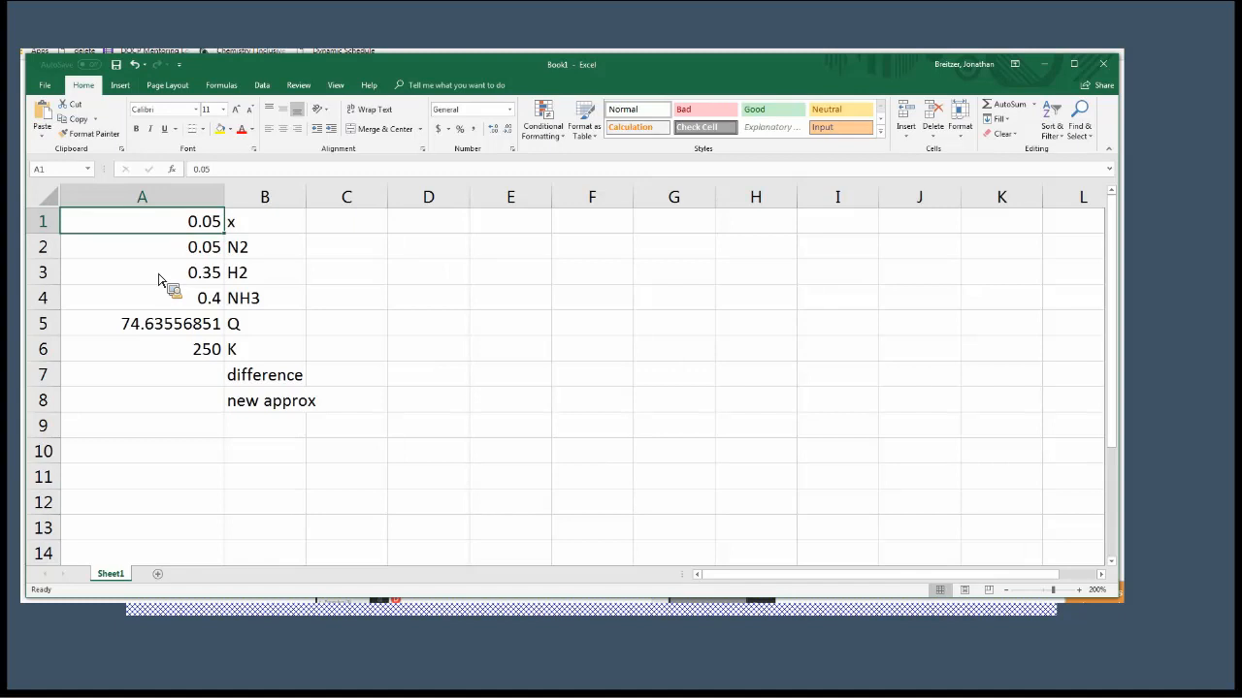
{"action": "type", "text": ".06"}
{"action": "key", "text": "Return"}
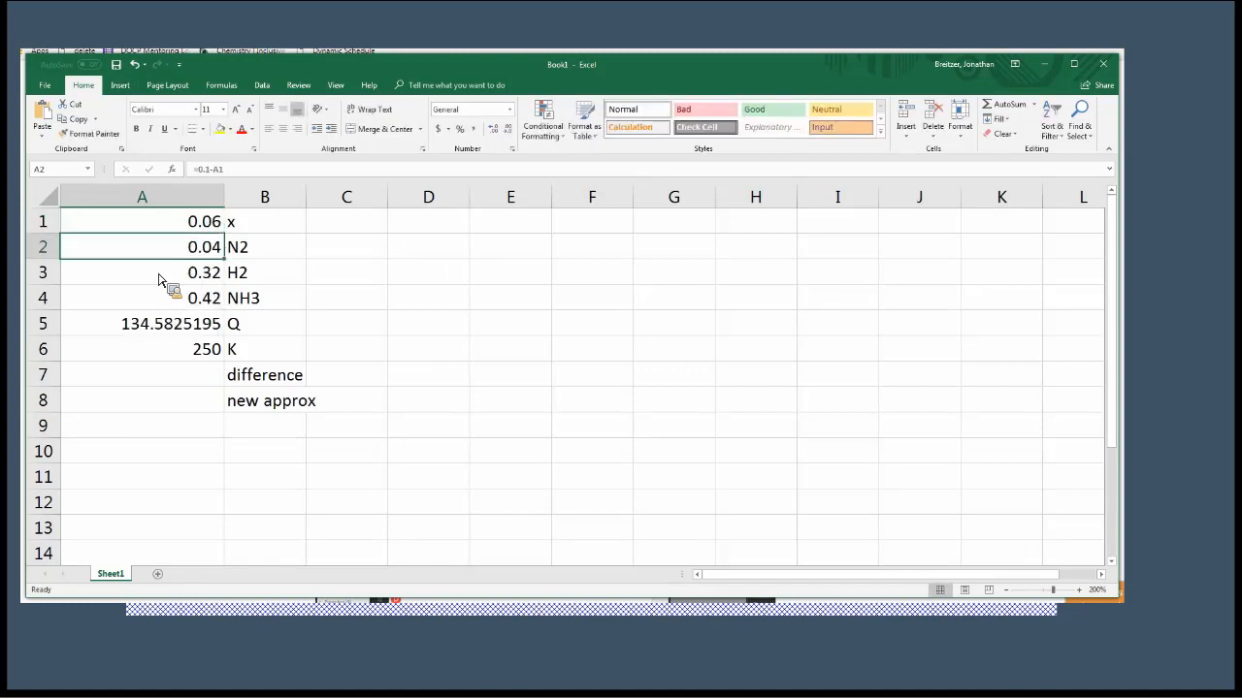
Try 0.07 for x in cell A1, and return it to 0.06 to compare Q with K.
{"action": "key", "text": "Up"}
{"action": "type", "text": ".07"}
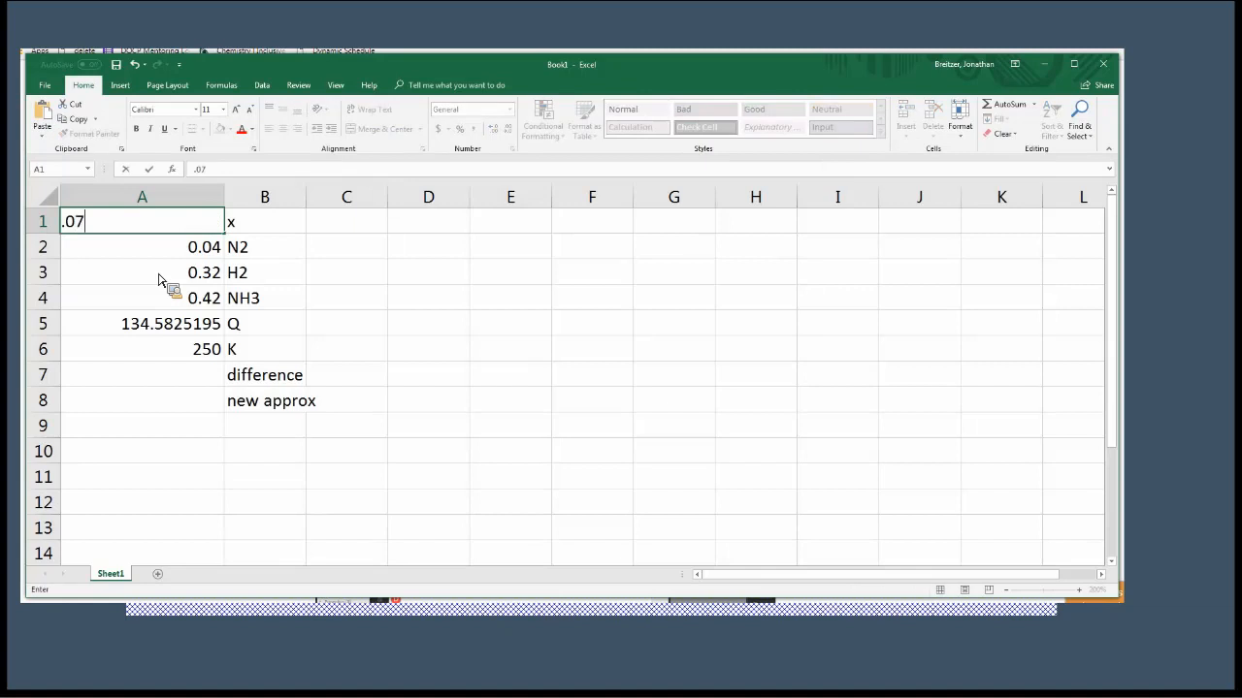
{"action": "key", "text": "Return"}
{"action": "key", "text": "Up"}
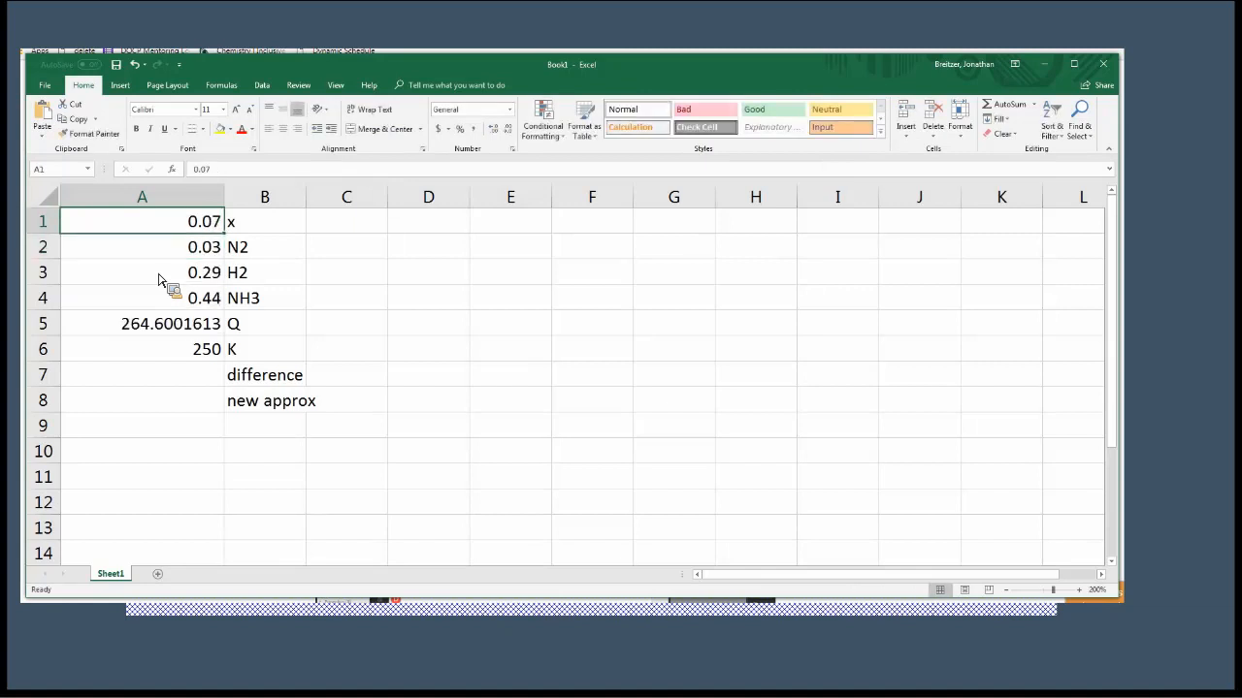
{"action": "type", "text": ".06"}
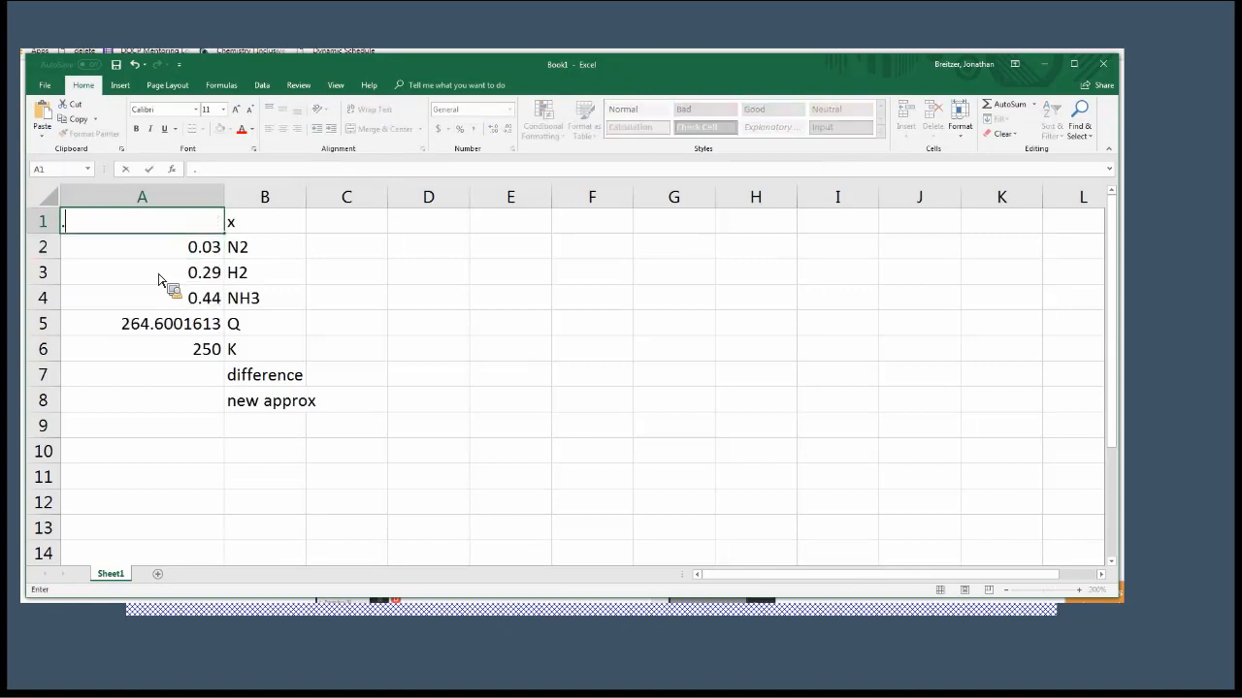
{"action": "key", "text": "Return"}
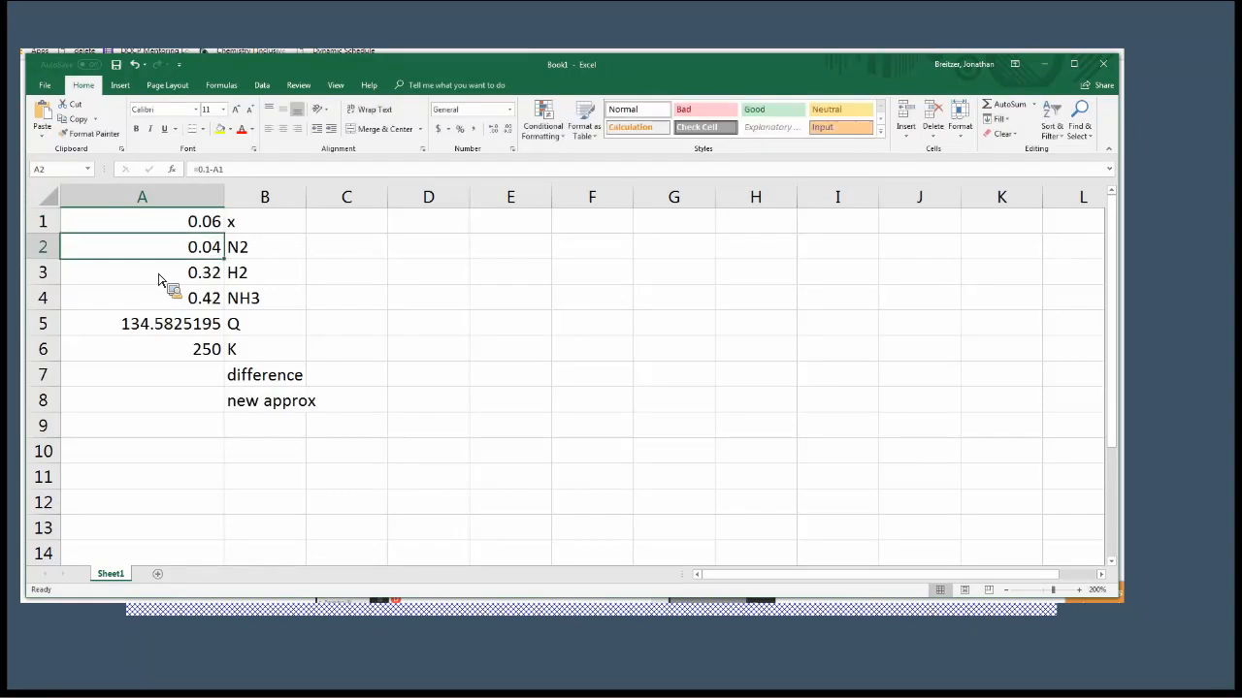
Set x in cell A1 to 0.07 as the closer approximation.
{"action": "key", "text": "Up"}
{"action": "type", "text": ".07"}
{"action": "key", "text": "Return"}
Calculate the difference between K and Q in cell A7 with the formula =A6-A5.
{"action": "key", "text": "Down"}
{"action": "key", "text": "Down"}
{"action": "key", "text": "Down"}
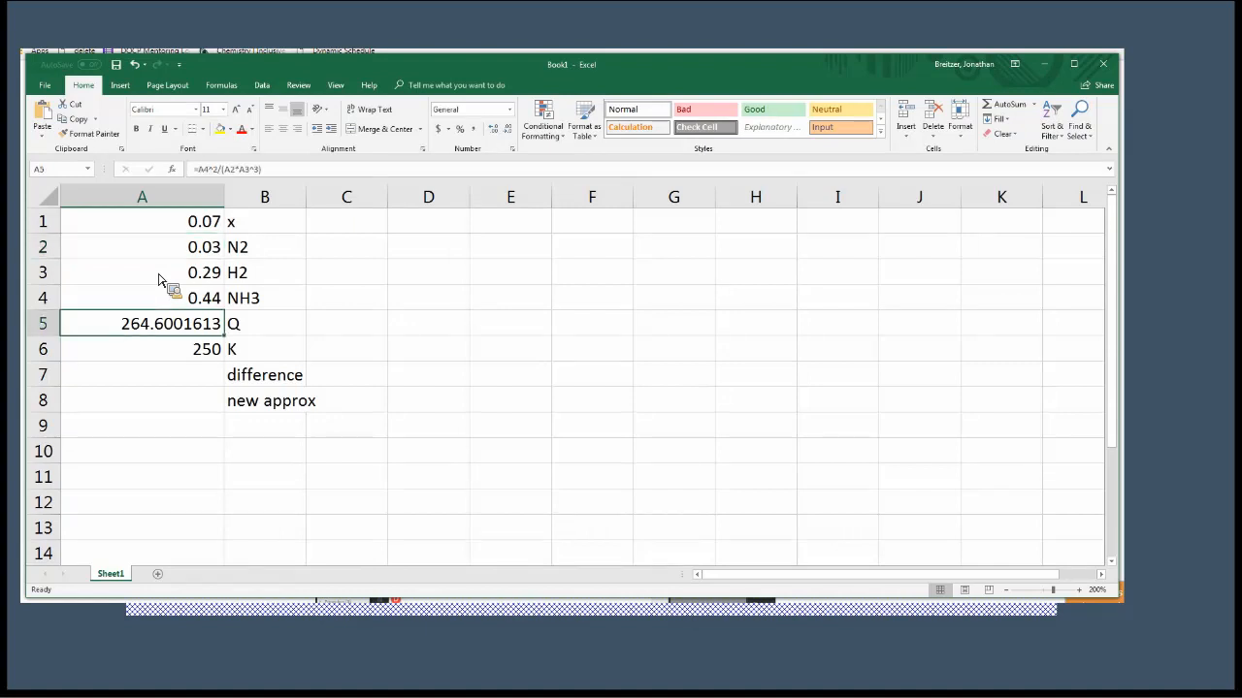
{"action": "key", "text": "Down"}
{"action": "key", "text": "Down"}
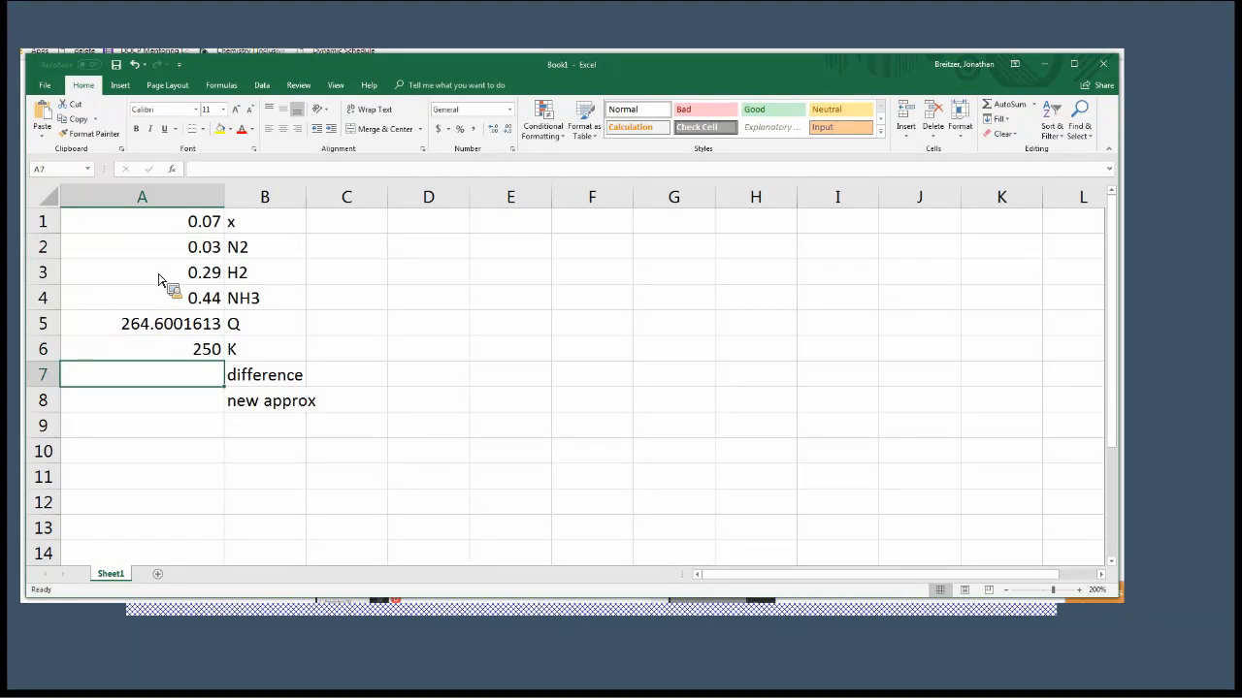
{"action": "type", "text": "="}
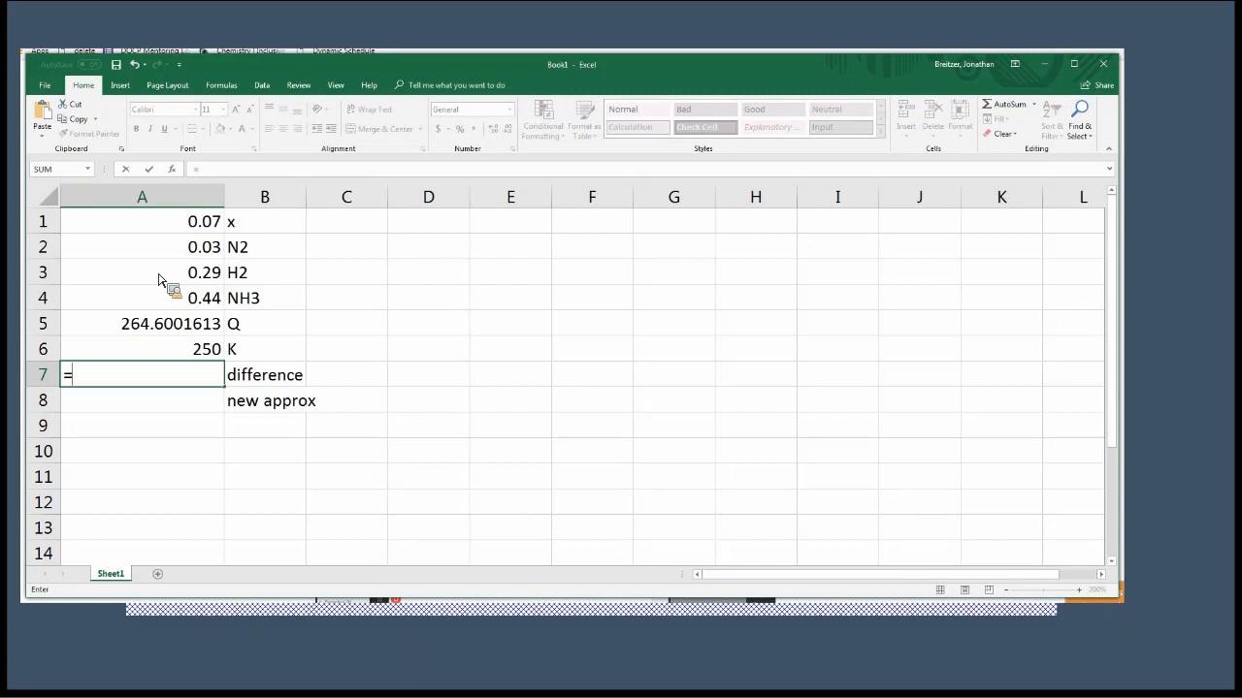
{"action": "left_click", "coordinate": [167, 355]}
{"action": "type", "text": "-"}
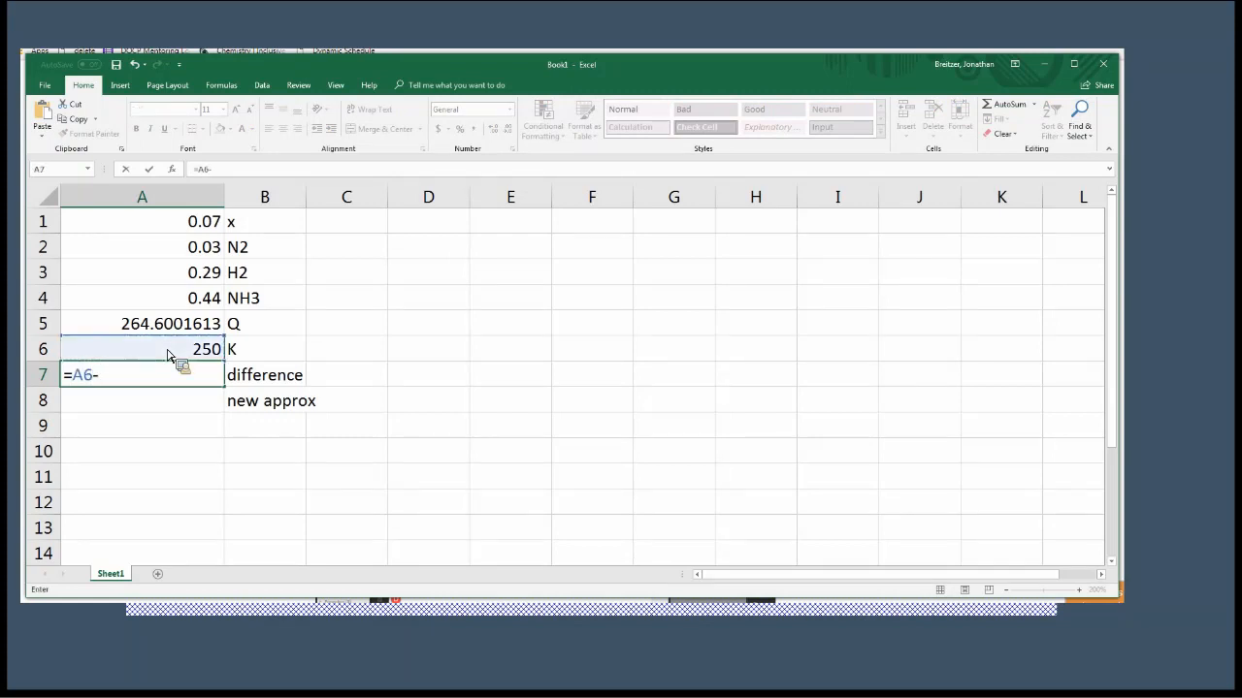
{"action": "left_click", "coordinate": [163, 331]}
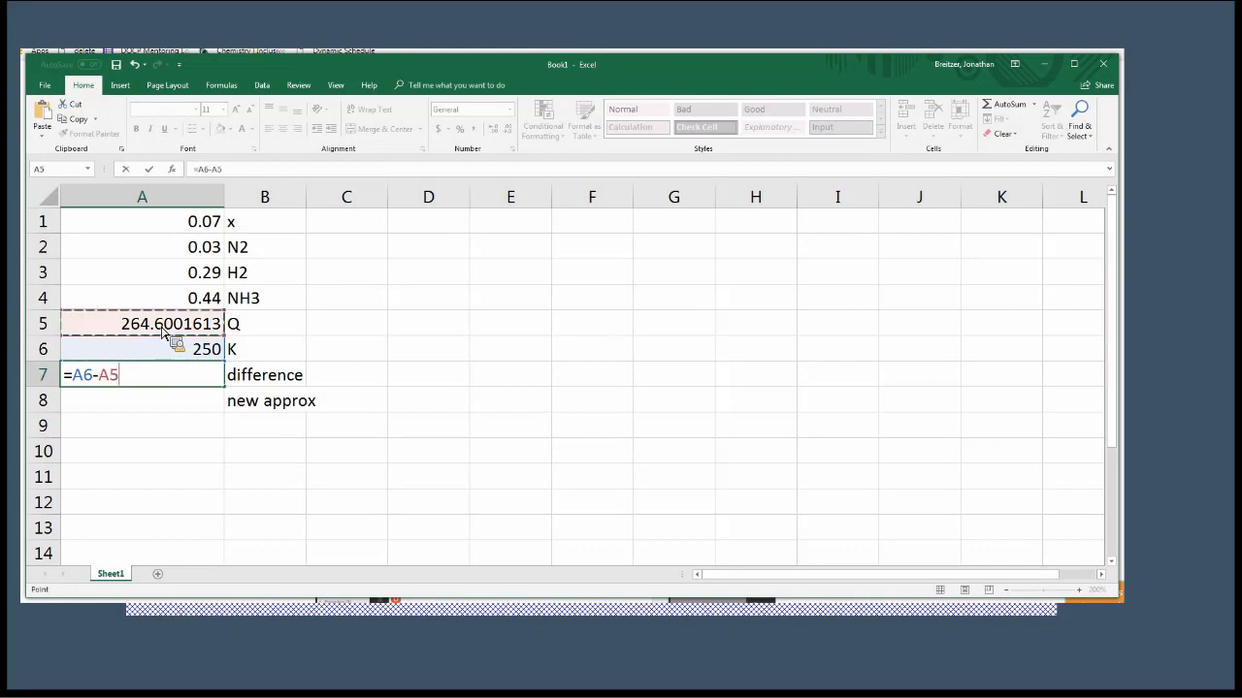
{"action": "key", "text": "Return"}
{"action": "key", "text": "Up"}
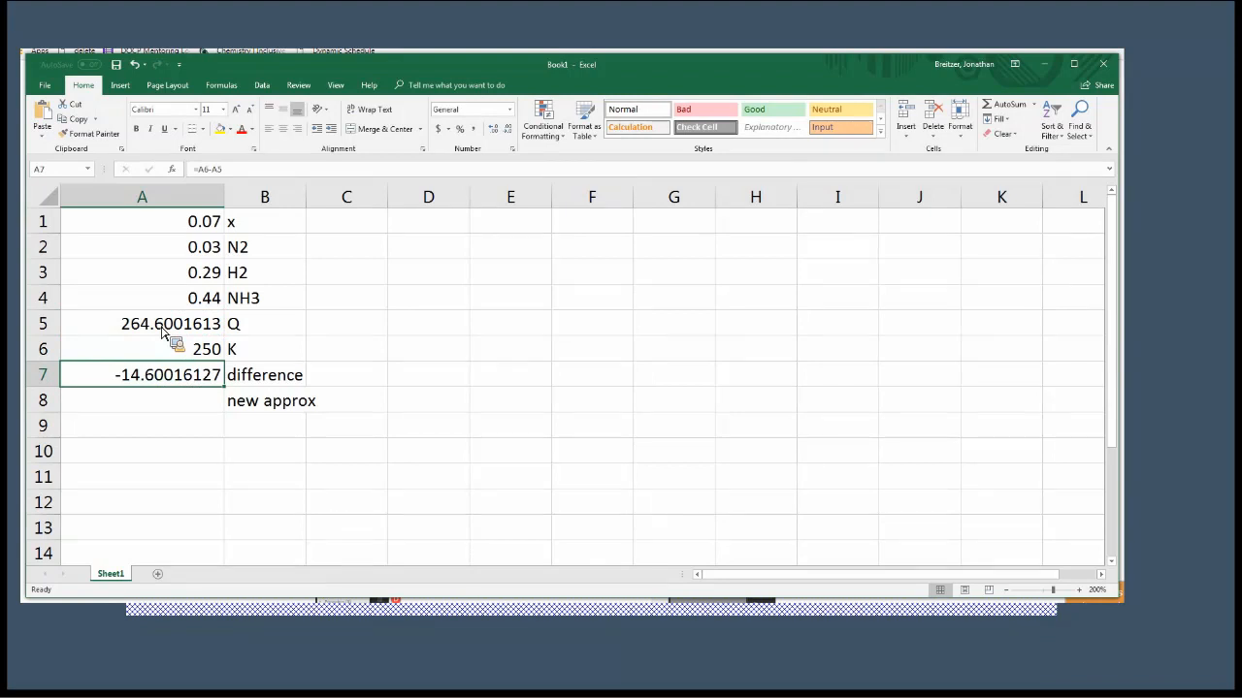
Calculate the new approximation in cell A8 by adding the difference to x with the formula =A1+A7.
{"action": "key", "text": "Down"}
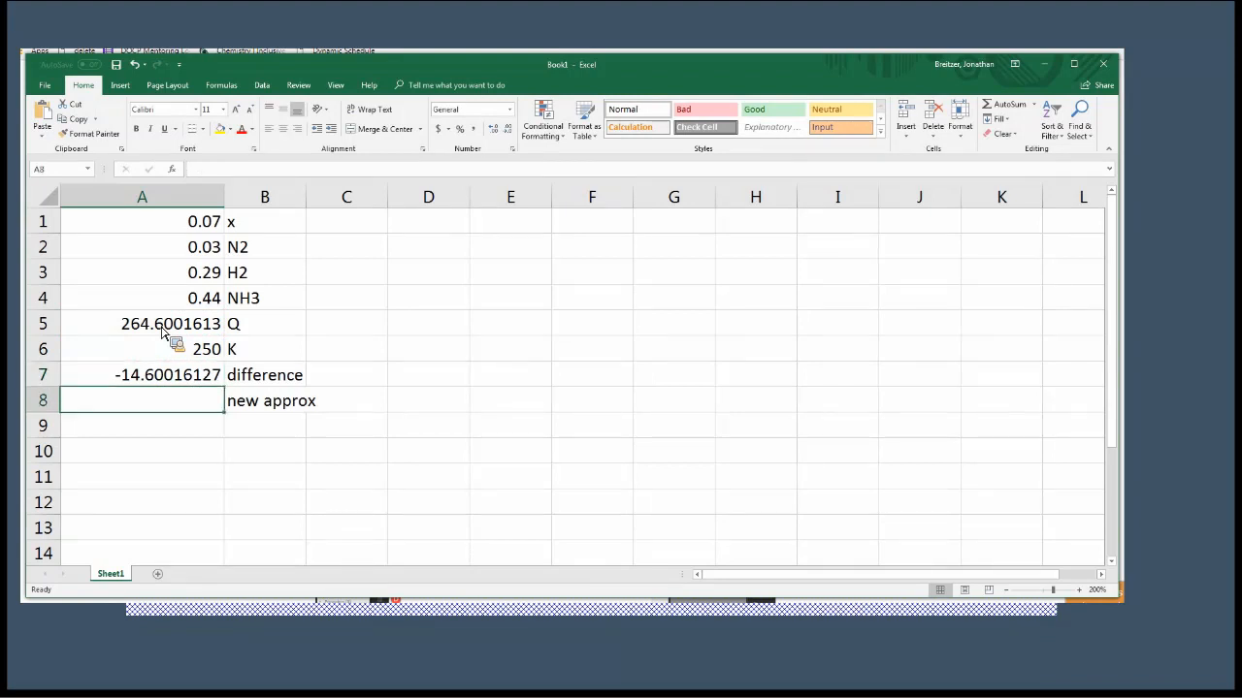
{"action": "type", "text": "="}
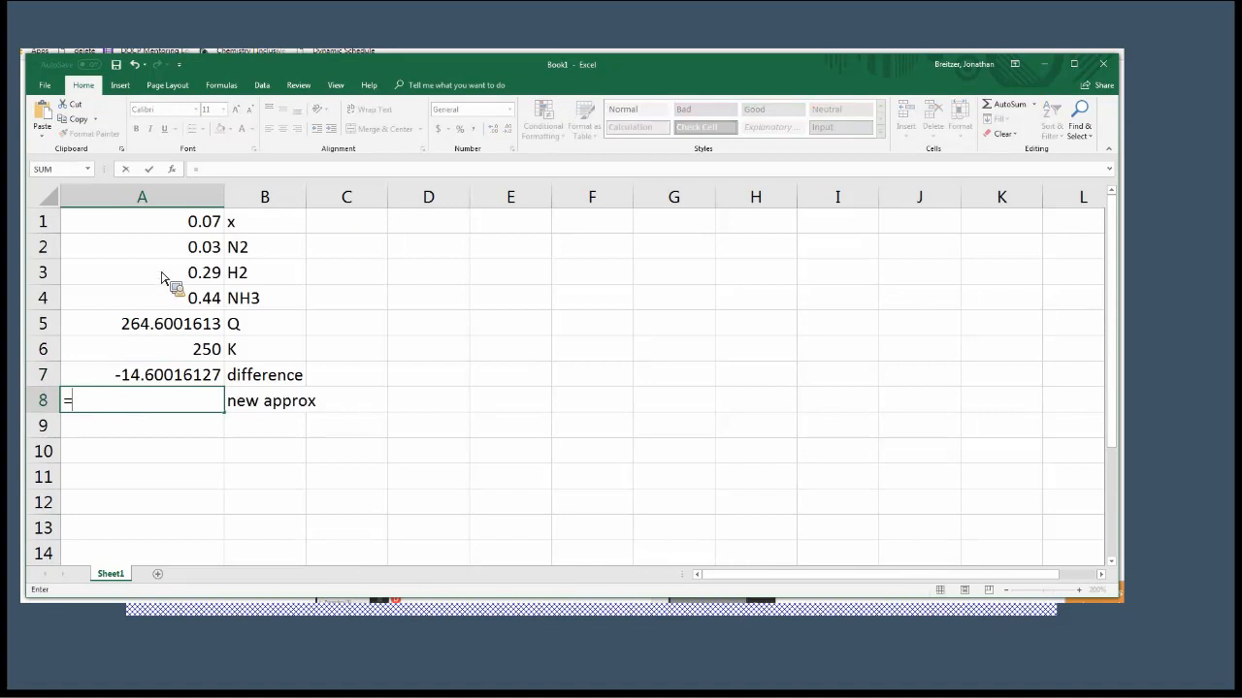
{"action": "left_click", "coordinate": [171, 233]}
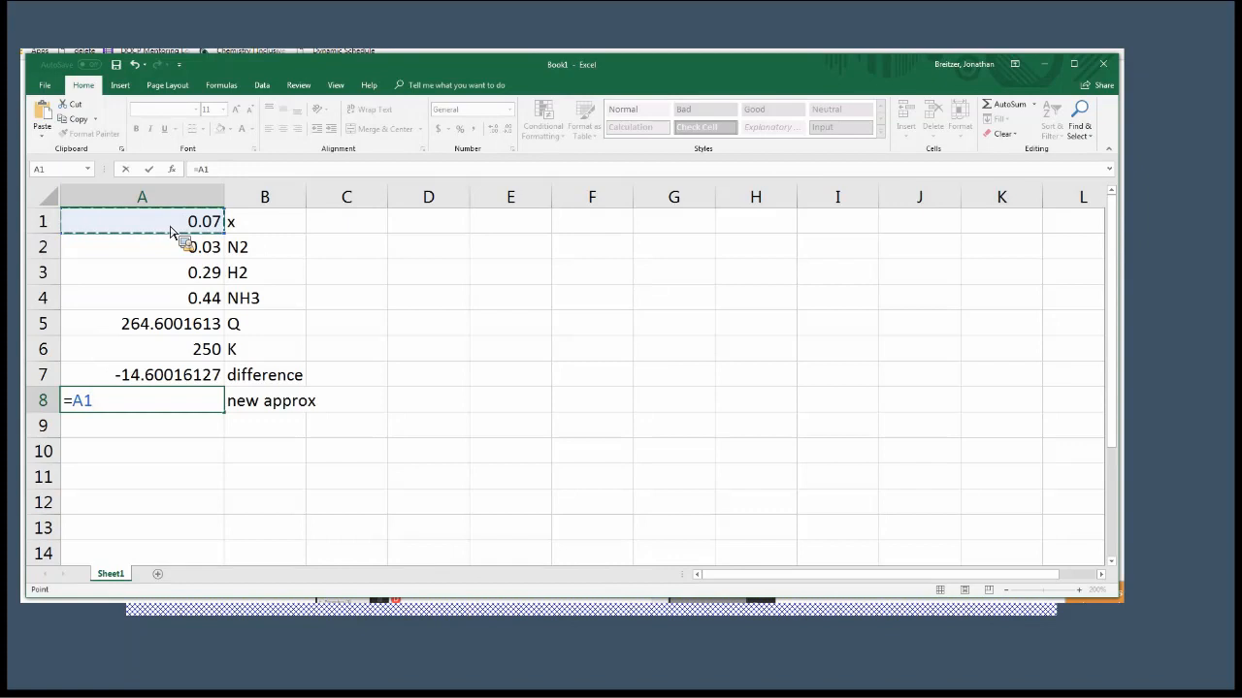
{"action": "type", "text": "+"}
{"action": "key", "text": "BackSpace"}
{"action": "type", "text": "-"}
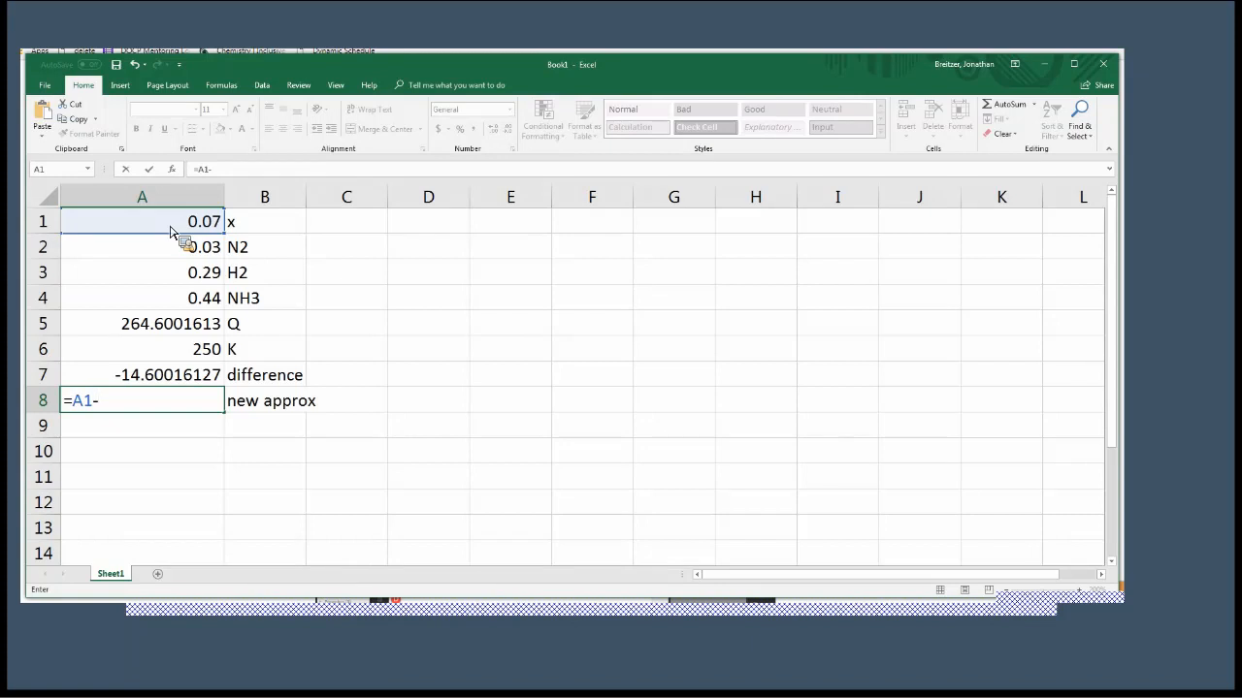
{"action": "key", "text": "BackSpace"}
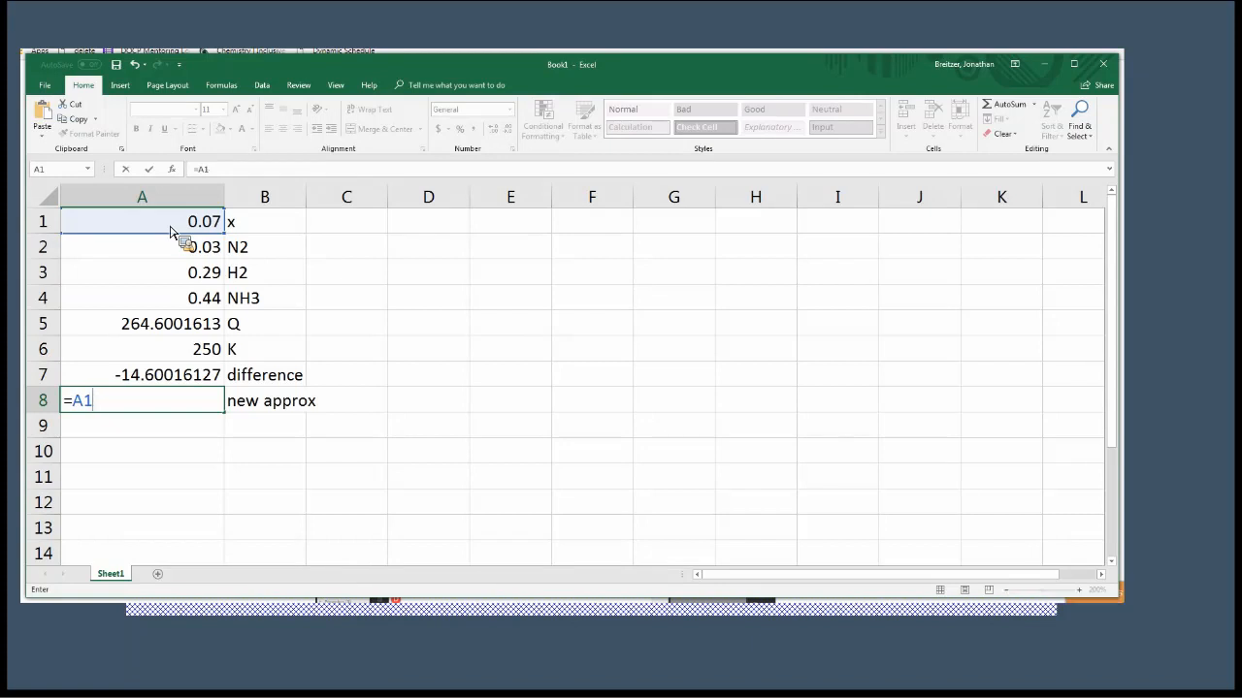
{"action": "type", "text": "+"}
{"action": "left_click", "coordinate": [151, 381]}
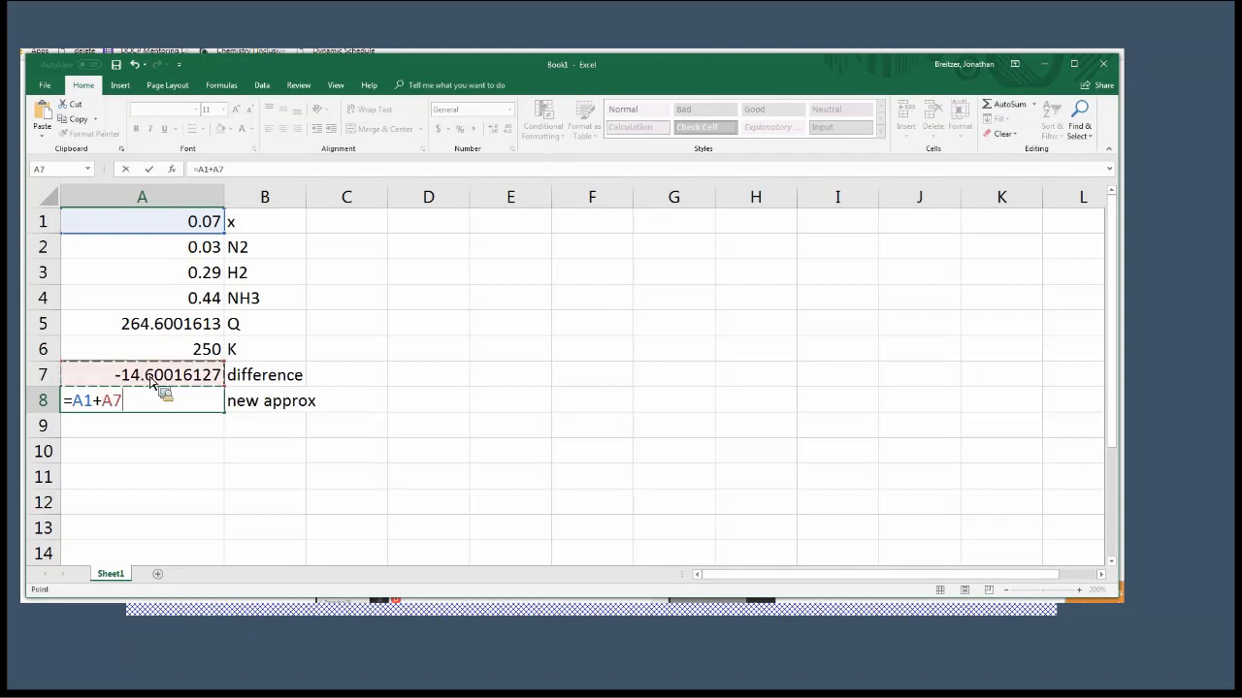
{"action": "key", "text": "Return"}
{"action": "key", "text": "Up"}
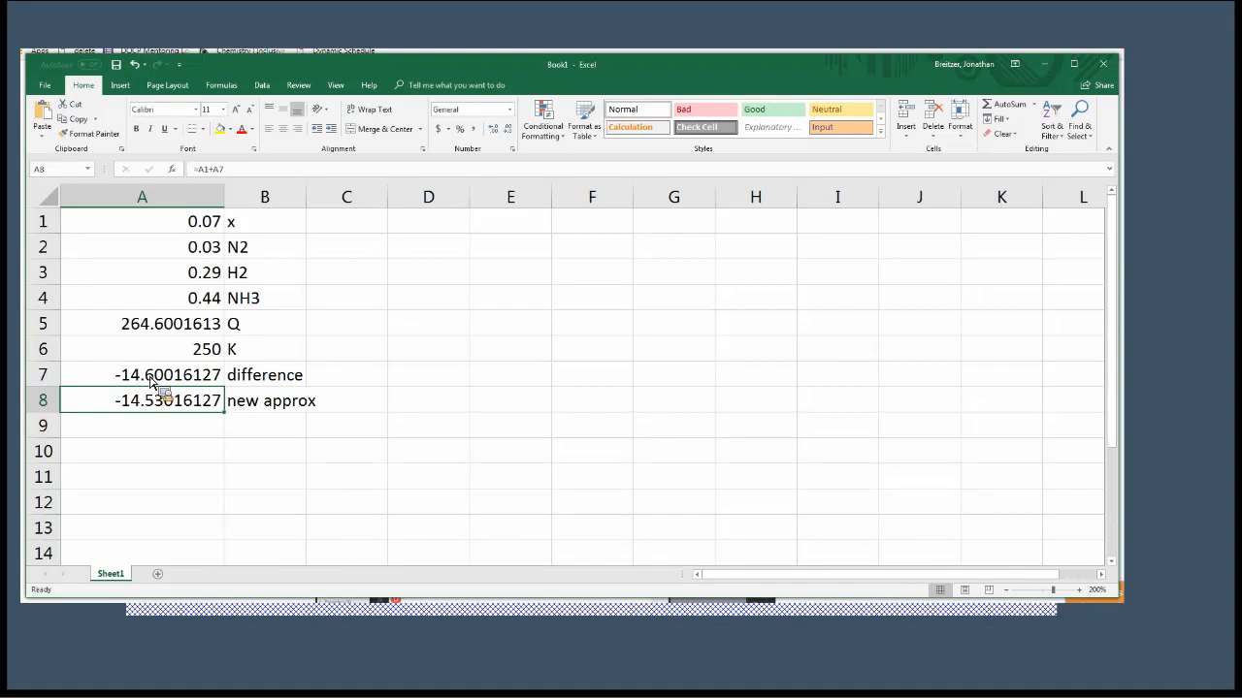
Set x in cell A1 to 0.06 to check the difference and new approximation.
{"action": "key", "text": "Up"}
{"action": "key", "text": "Up"}
{"action": "key", "text": "Up"}
{"action": "key", "text": "Up"}
{"action": "key", "text": "Up"}
{"action": "key", "text": "Up"}
{"action": "key", "text": "Up"}
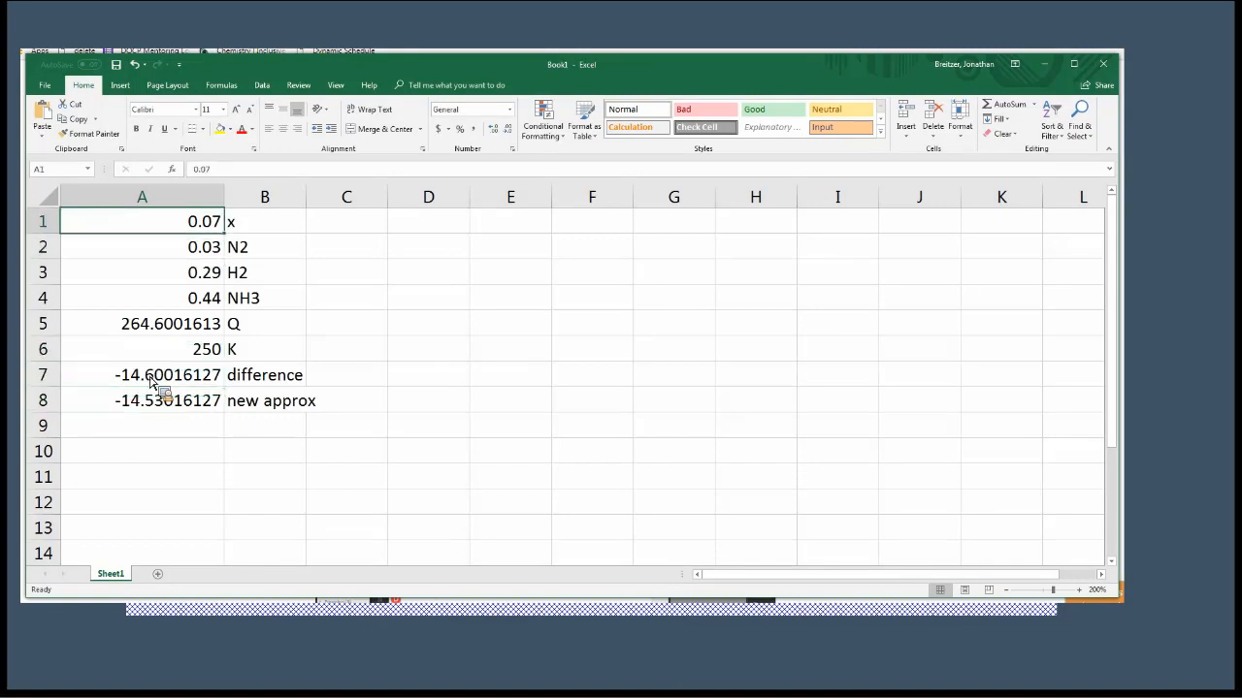
{"action": "key", "text": "BackSpace"}
{"action": "type", "text": ".06"}
{"action": "key", "text": "Return"}
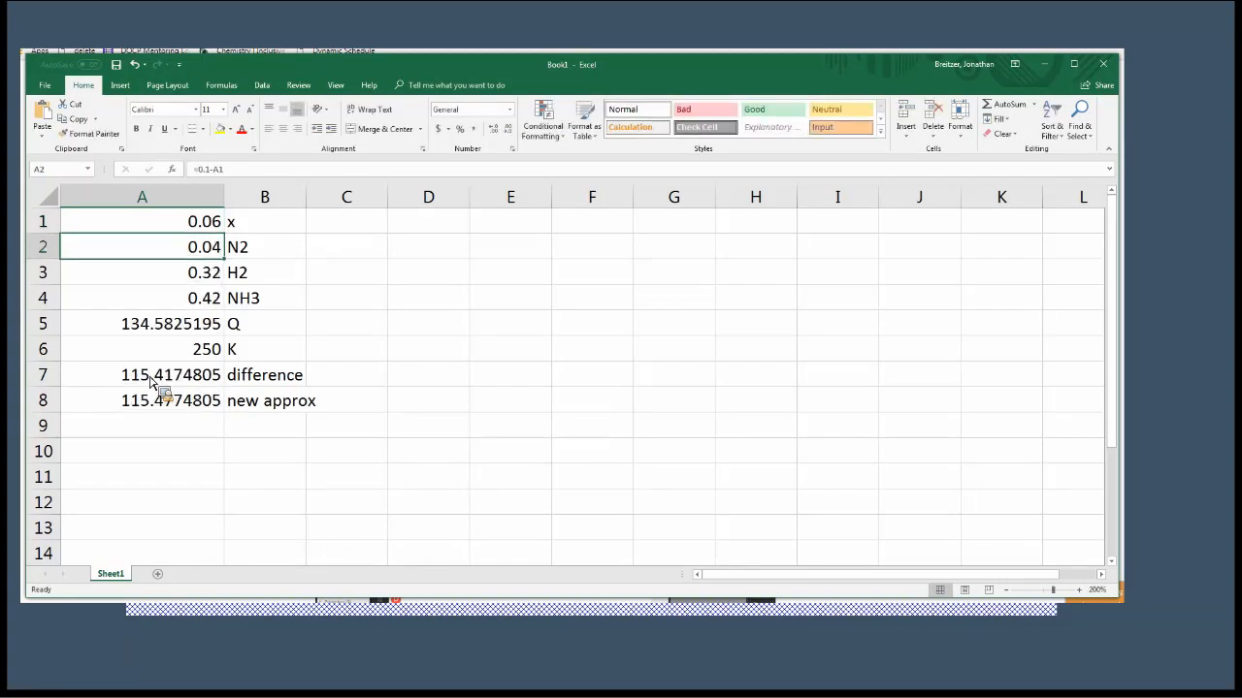
Switch x in cell A1 to 0.07 and back to 0.06 to compare the resulting differences.
{"action": "key", "text": "Up"}
{"action": "type", "text": "."}
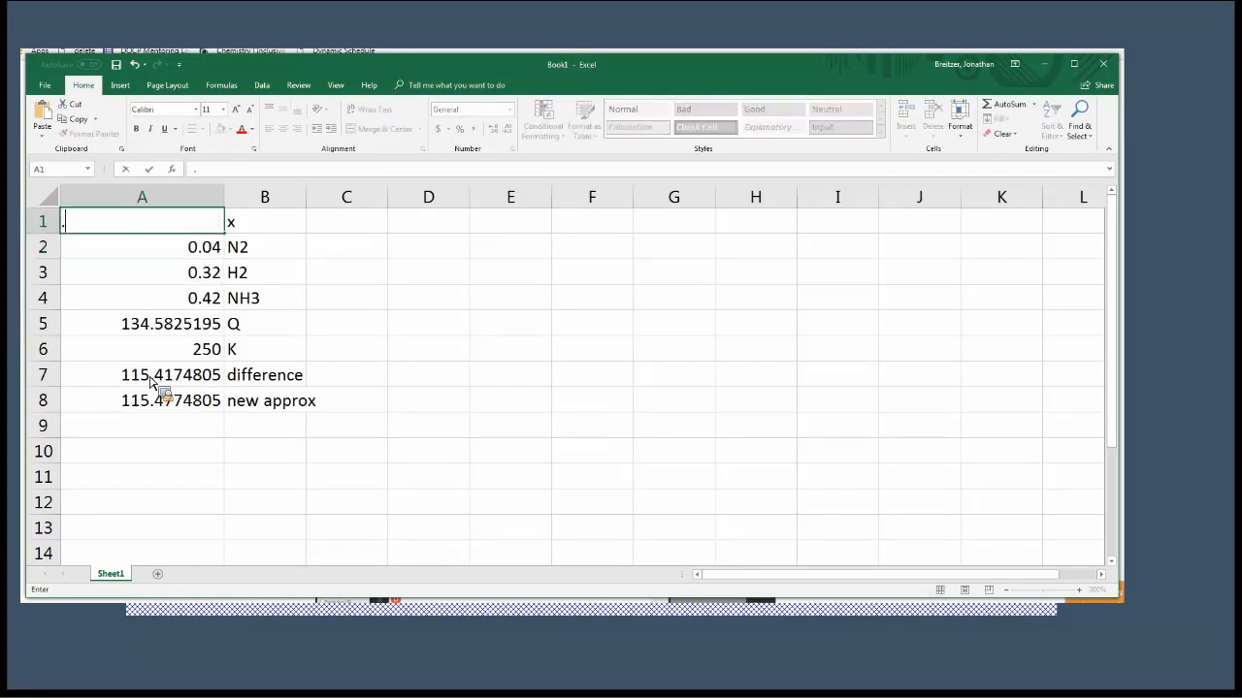
{"action": "type", "text": "07"}
{"action": "key", "text": "Return"}
{"action": "key", "text": "Up"}
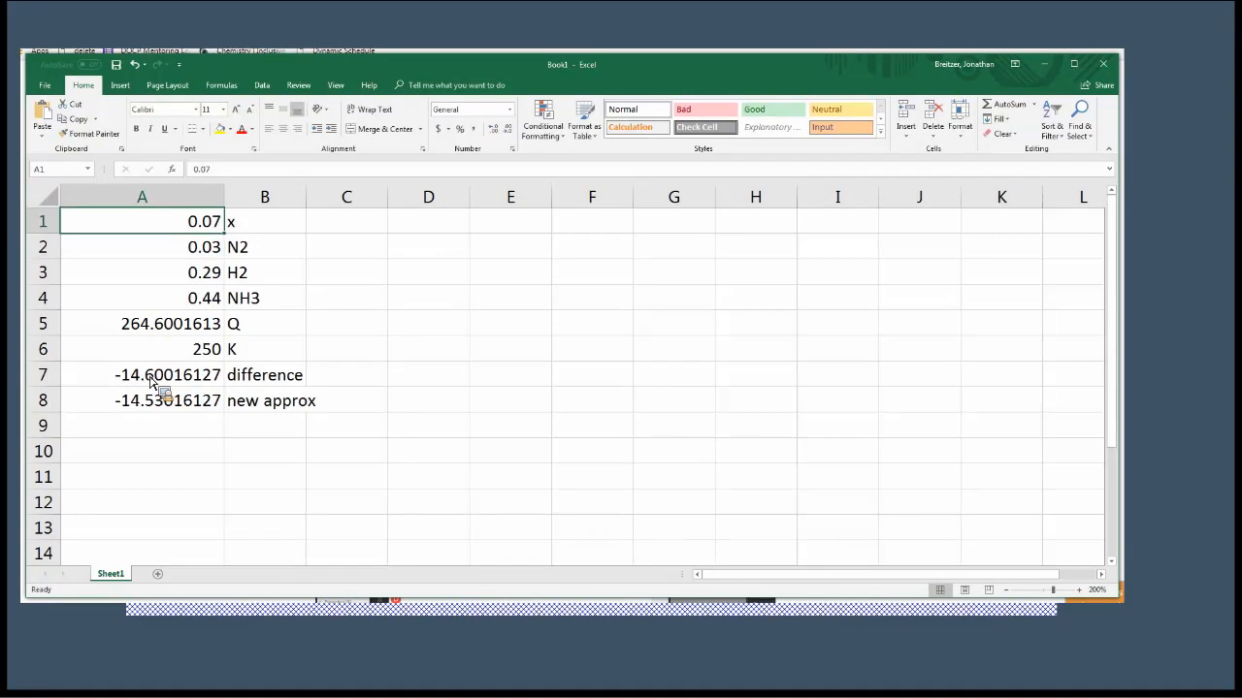
{"action": "type", "text": ".06"}
{"action": "key", "text": "Return"}
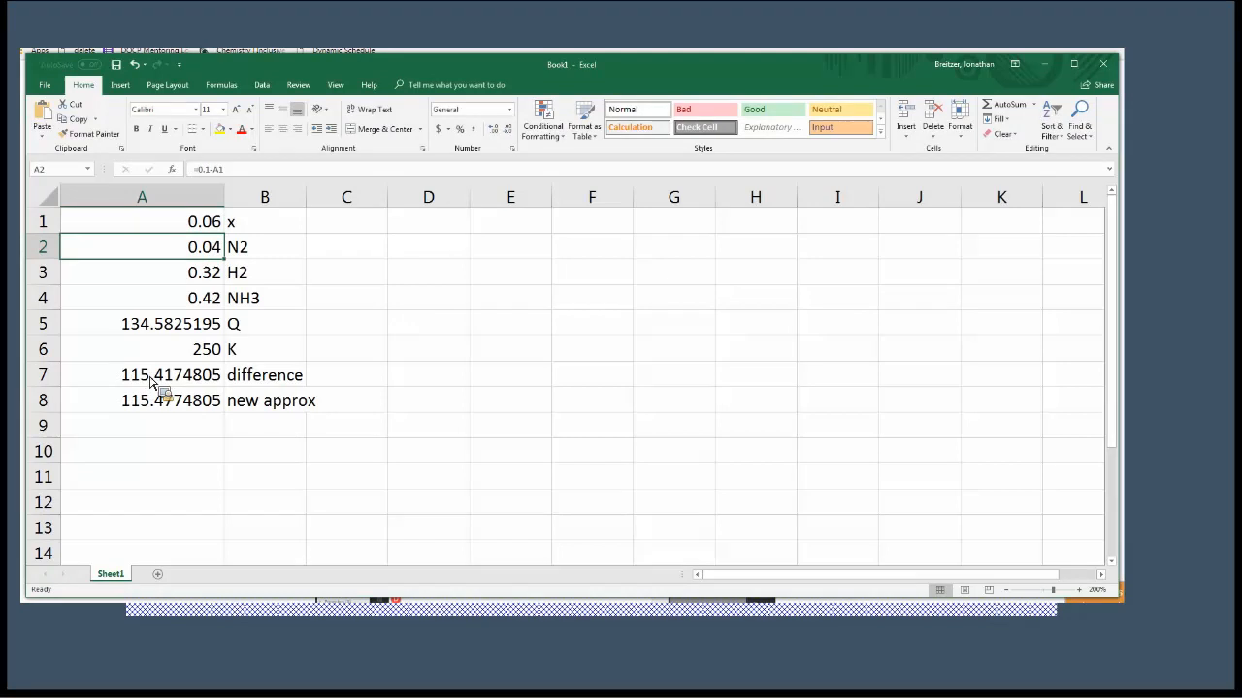
Divide the difference by 1000 in the new approximation formula in cell A8, making it =A1+A7/1000.
{"action": "key", "text": "Down"}
{"action": "key", "text": "Down"}
{"action": "key", "text": "Down"}
{"action": "key", "text": "Down"}
{"action": "key", "text": "Down"}
{"action": "key", "text": "Down"}
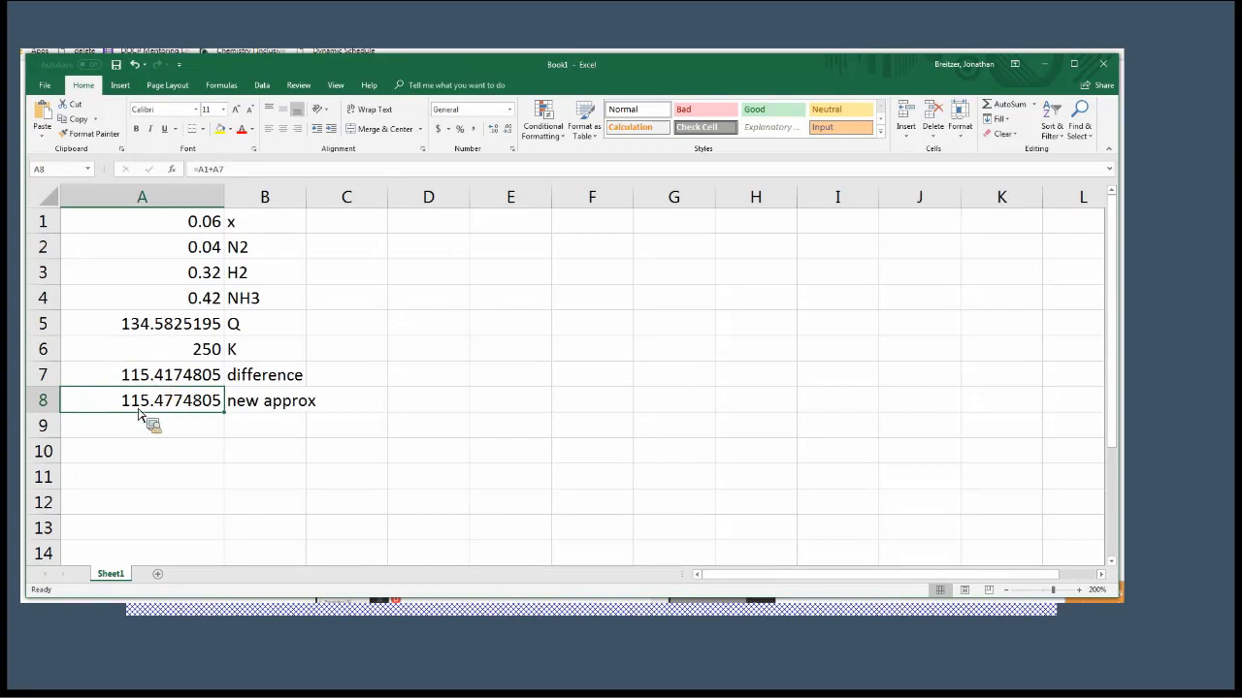
{"action": "key", "text": "F2"}
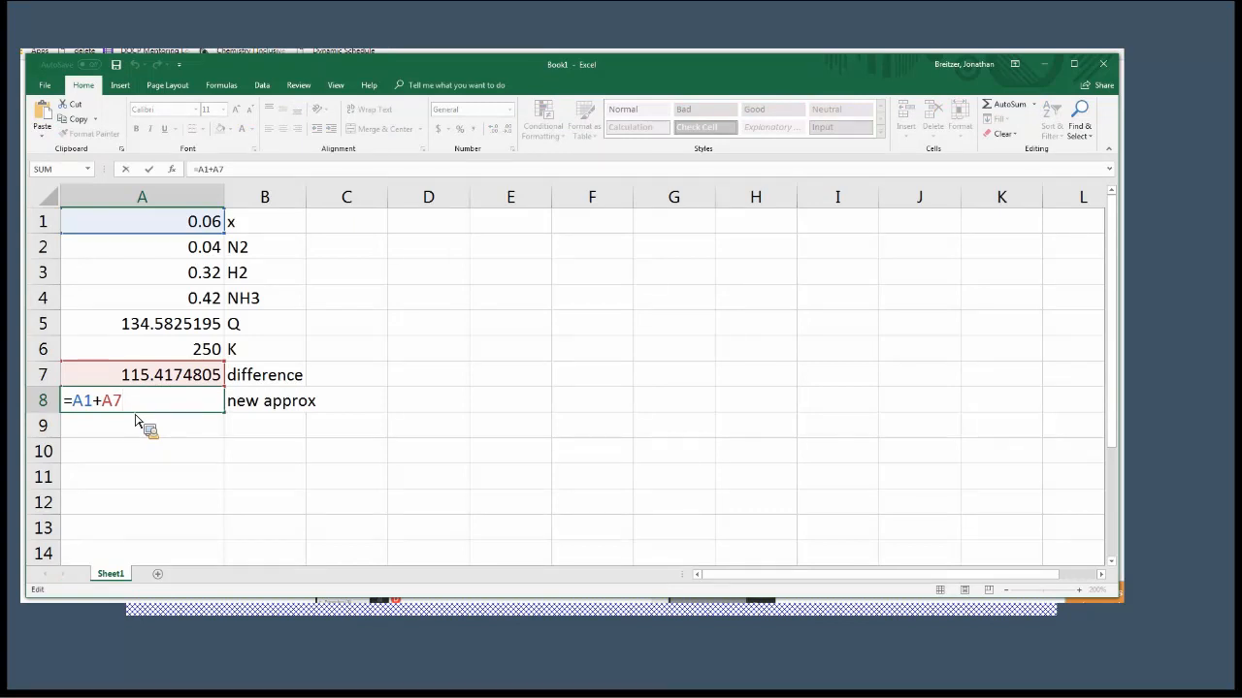
{"action": "type", "text": "/1000"}
{"action": "key", "text": "Return"}
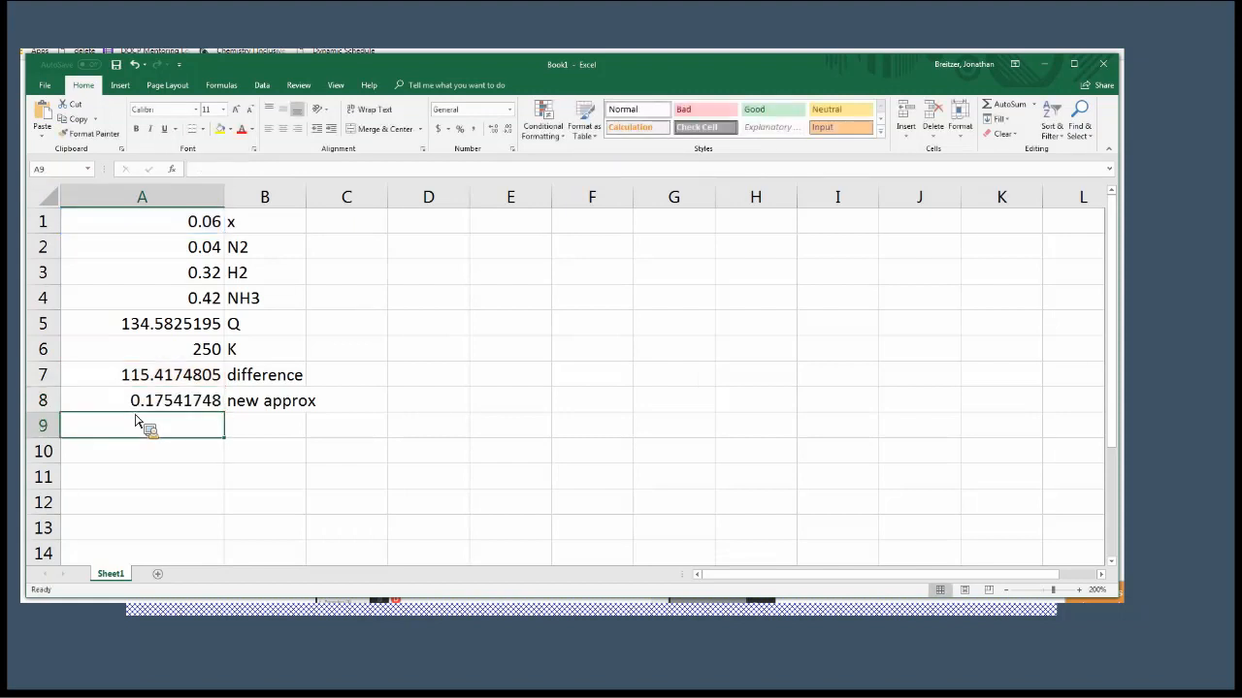
Try 0.175 as the next x value in cell A1, based on the new approximation.
{"action": "key", "text": "Up"}
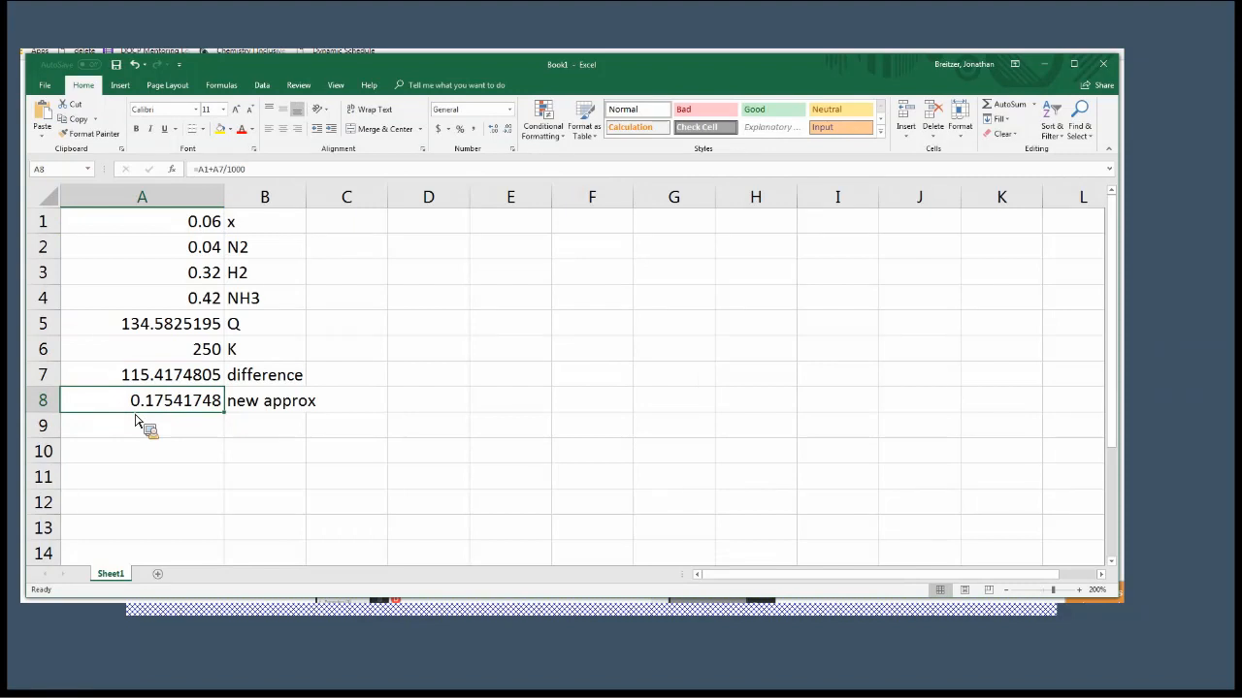
{"action": "key", "text": "Up"}
{"action": "key", "text": "Up"}
{"action": "key", "text": "Up"}
{"action": "key", "text": "Up"}
{"action": "key", "text": "Up"}
{"action": "key", "text": "Up"}
{"action": "key", "text": "Up"}
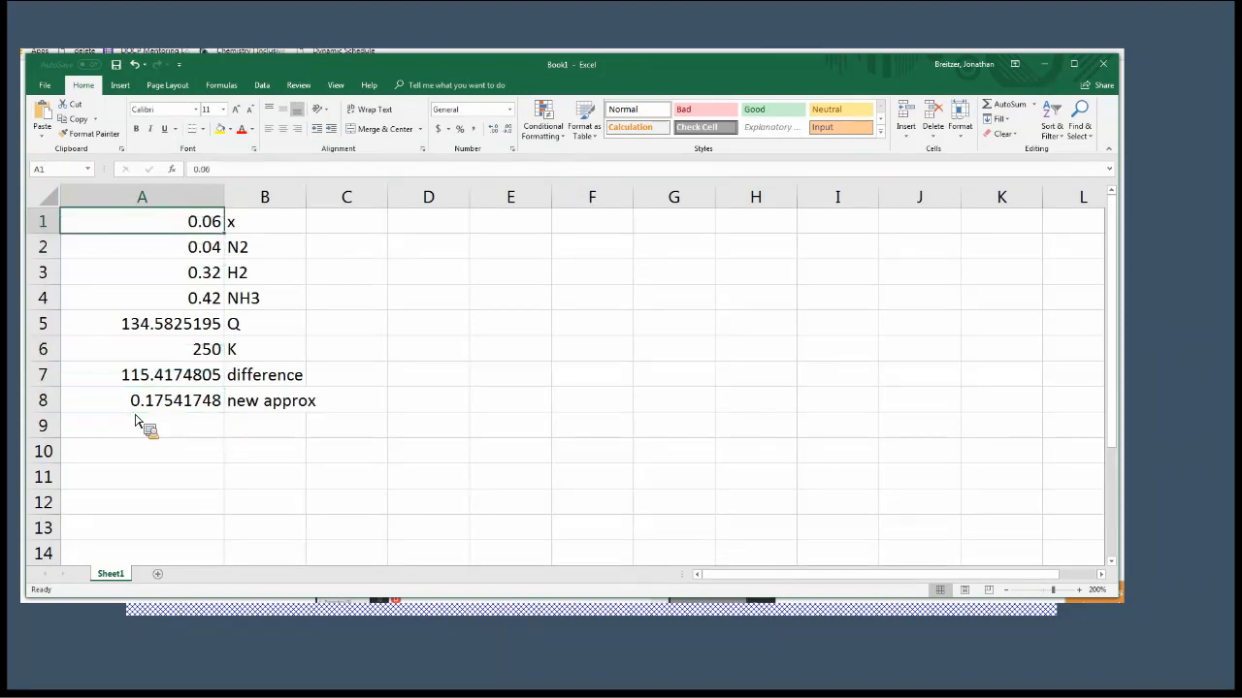
{"action": "type", "text": "."}
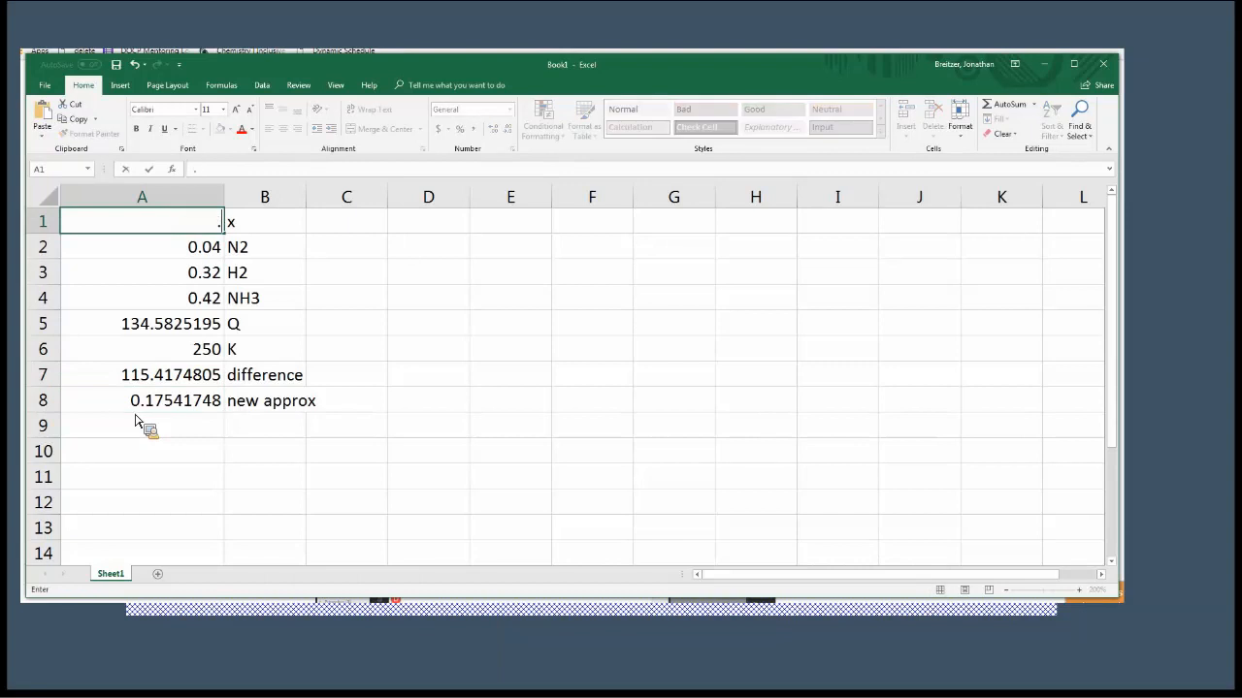
{"action": "type", "text": "175"}
{"action": "key", "text": "Return"}
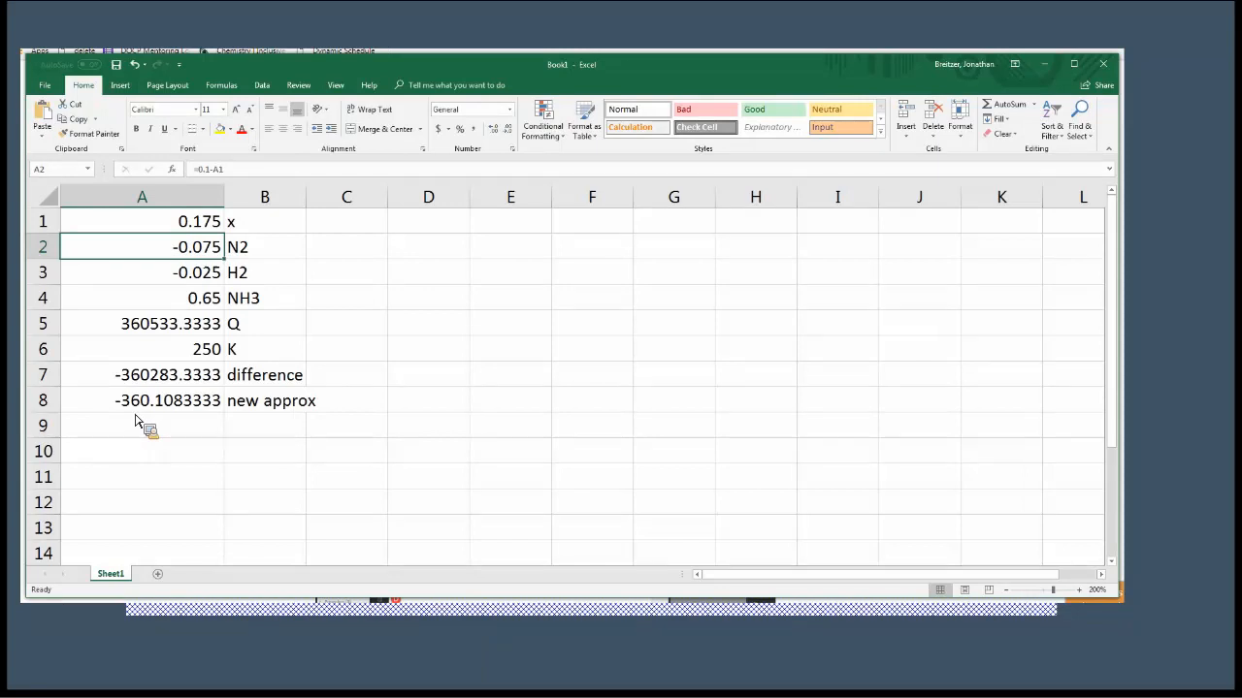
Return x in cell A1 to 0.06.
{"action": "key", "text": "Up"}
{"action": "key", "text": "BackSpace"}
{"action": "type", "text": ".06"}
{"action": "key", "text": "Return"}
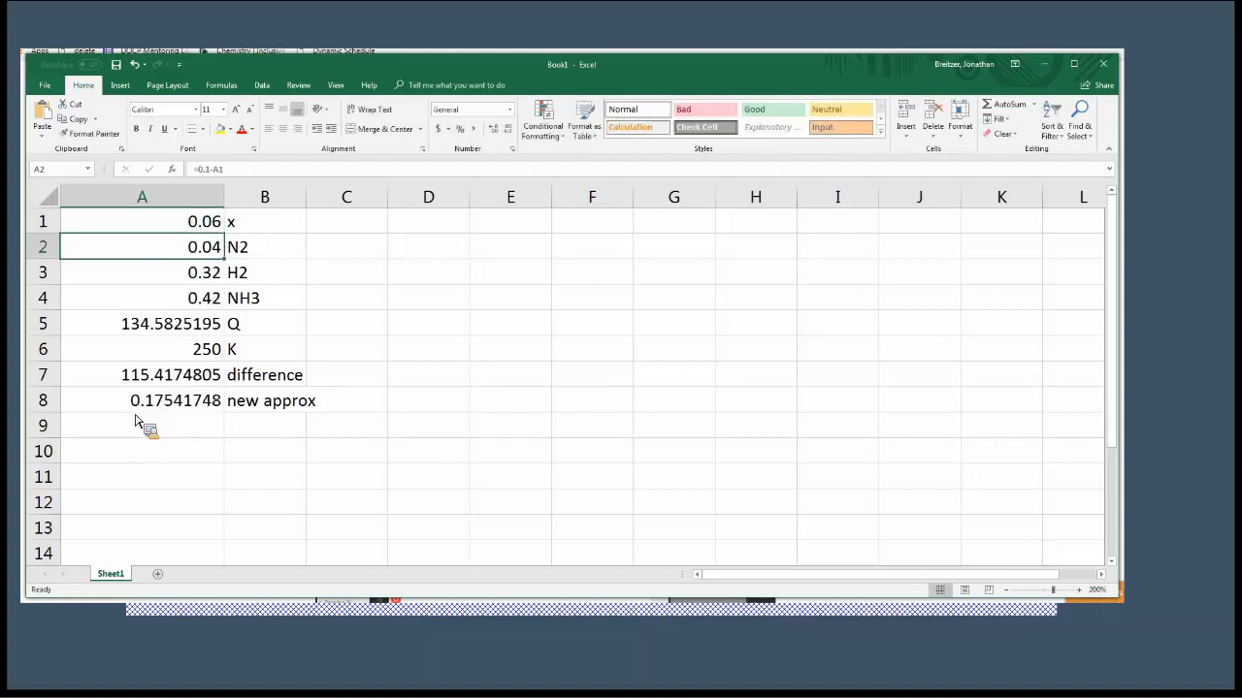
Increase the divisor in the new approximation formula in cell A8 to 10000, making it =A1+A7/10000.
{"action": "key", "text": "Down"}
{"action": "key", "text": "Down"}
{"action": "key", "text": "Down"}
{"action": "key", "text": "Down"}
{"action": "key", "text": "Down"}
{"action": "key", "text": "Down"}
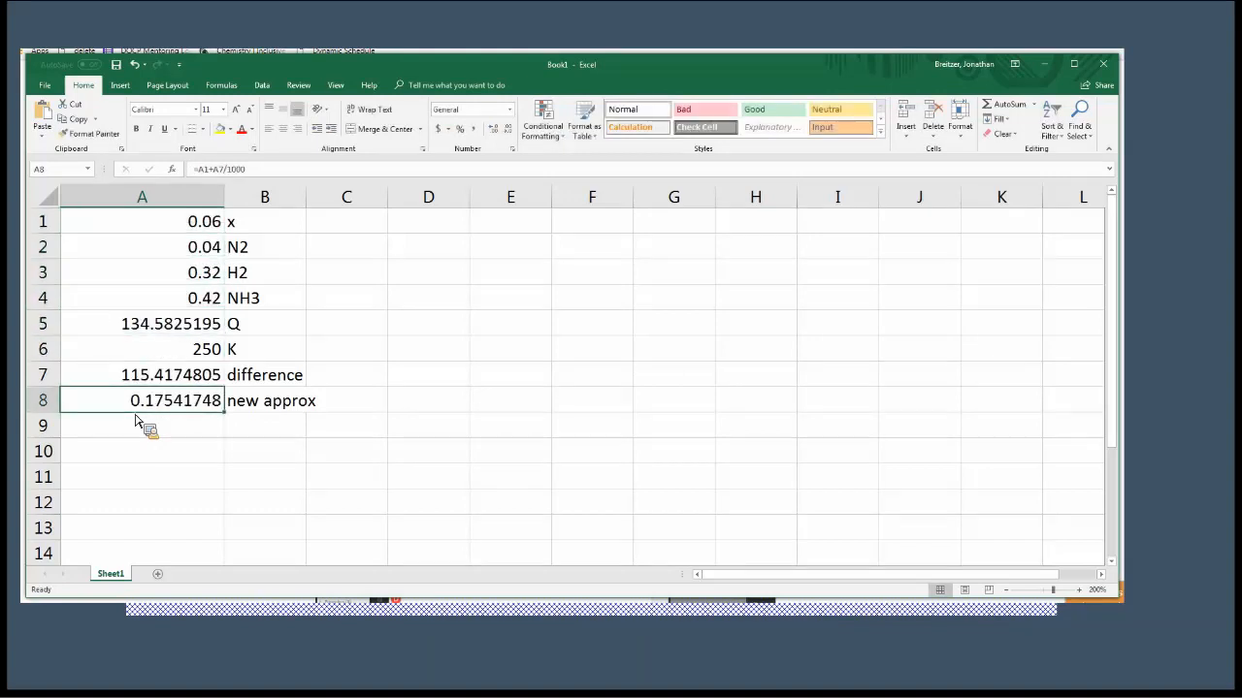
{"action": "key", "text": "F2"}
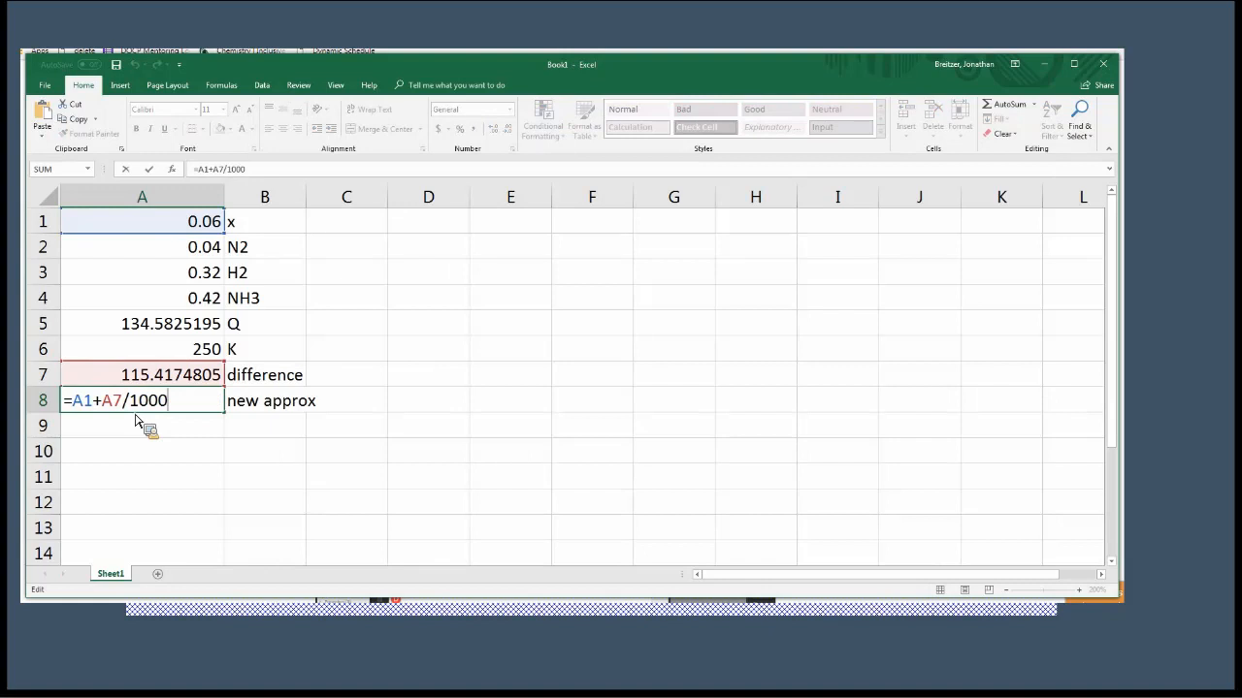
{"action": "type", "text": "0"}
{"action": "key", "text": "Return"}
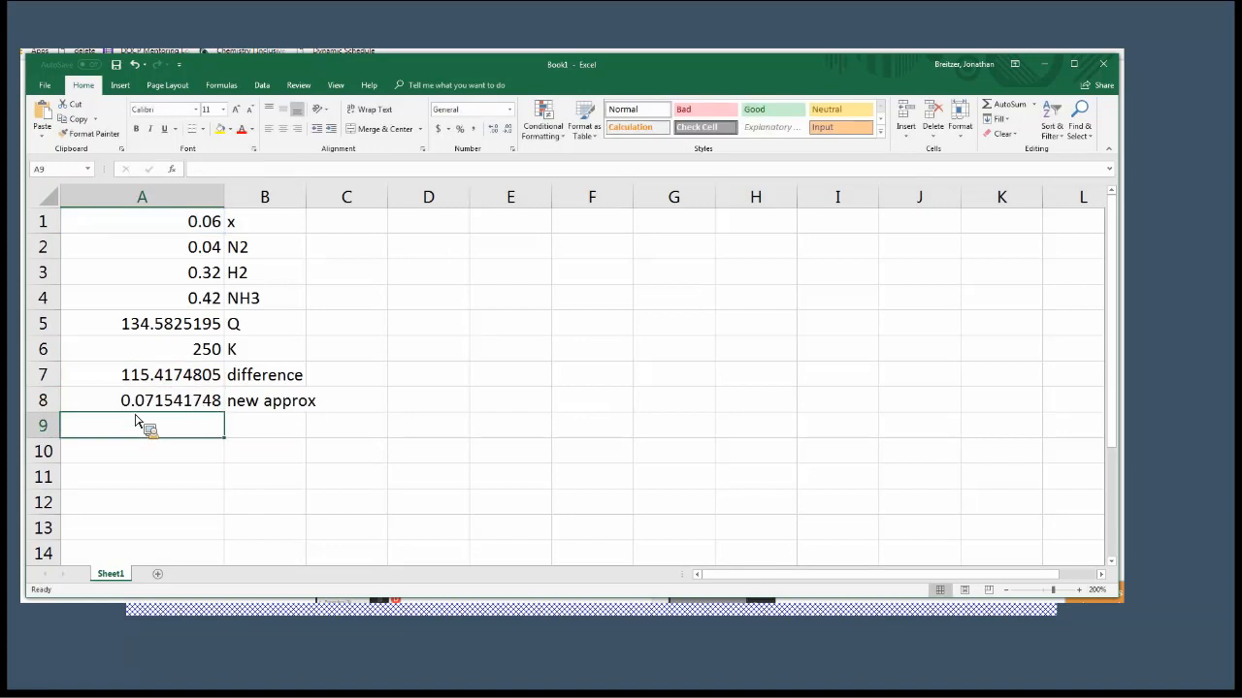
Enter the new approximation, rounded to 0.0715, as x in cell A1.
{"action": "key", "text": "Up"}
{"action": "key", "text": "Up"}
{"action": "key", "text": "Up"}
{"action": "key", "text": "Up"}
{"action": "key", "text": "Up"}
{"action": "key", "text": "Up"}
{"action": "key", "text": "Up"}
{"action": "key", "text": "Up"}
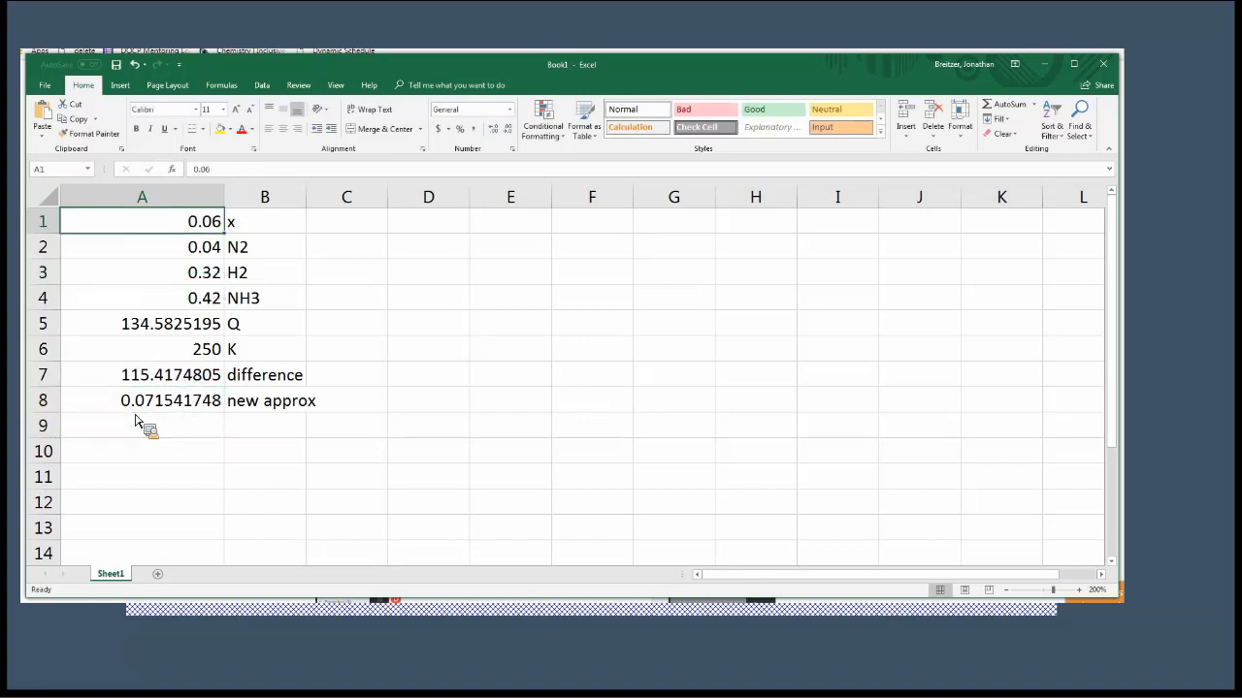
{"action": "type", "text": ".0715"}
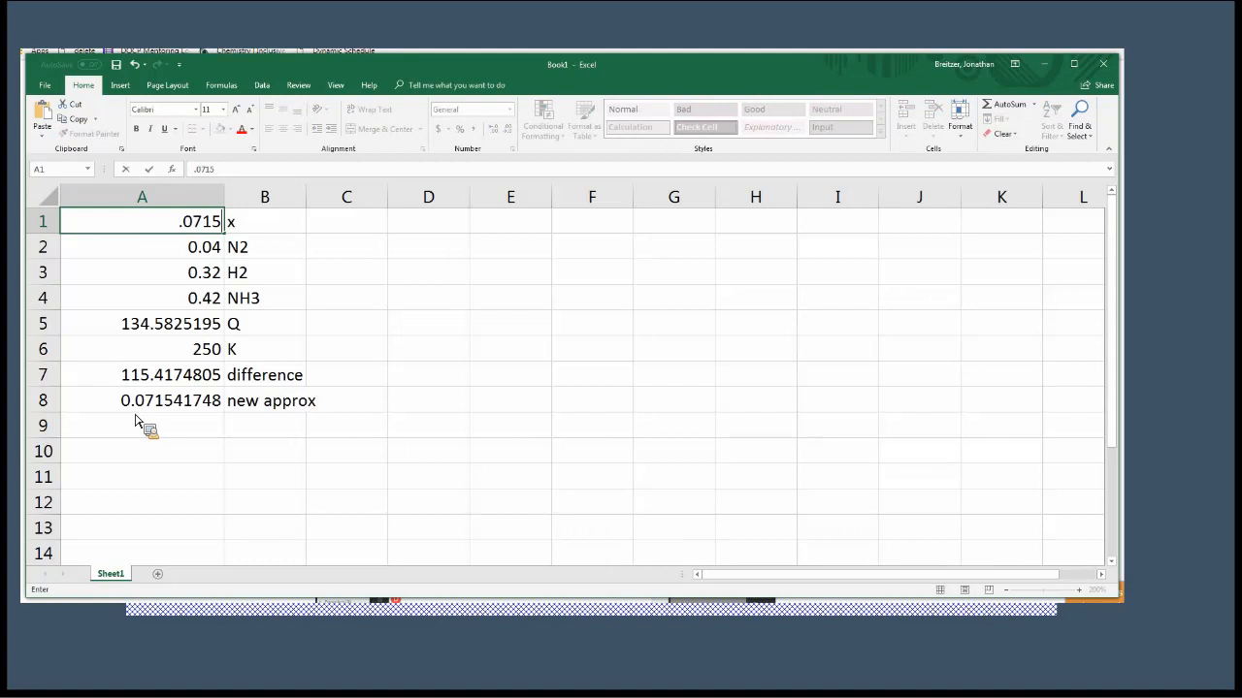
{"action": "key", "text": "Return"}
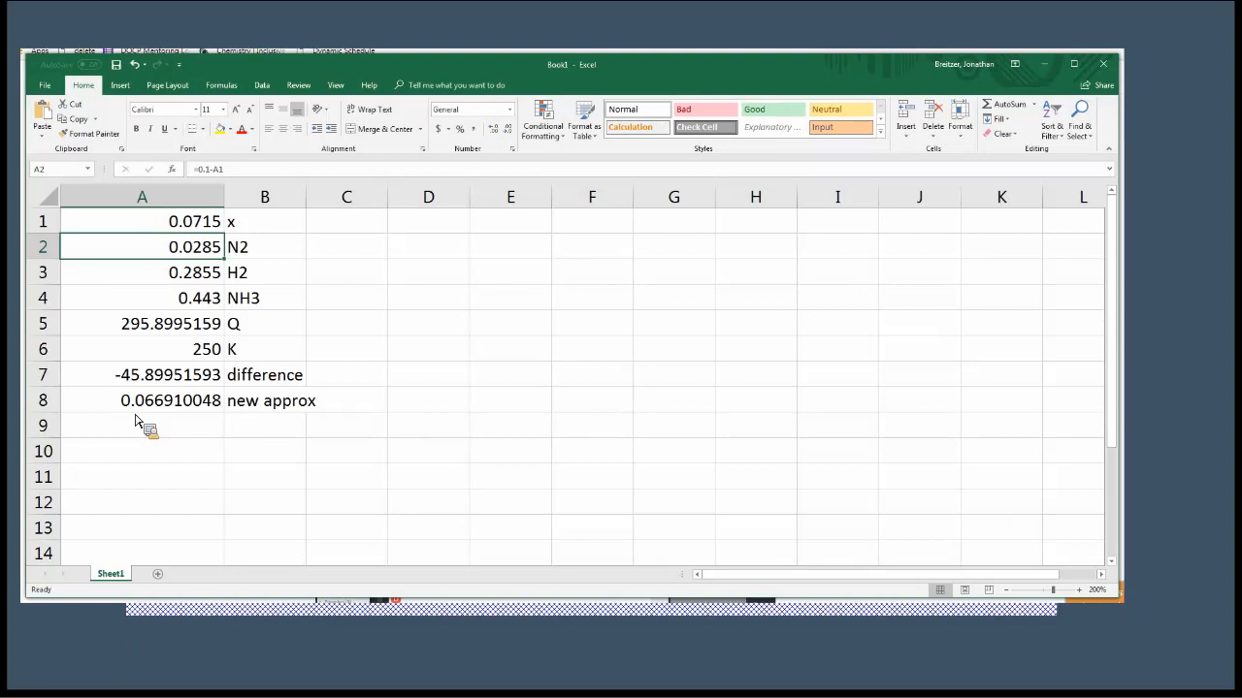
Update x in cell A1 with the next approximation, rounded to 0.0669.
{"action": "key", "text": "Up"}
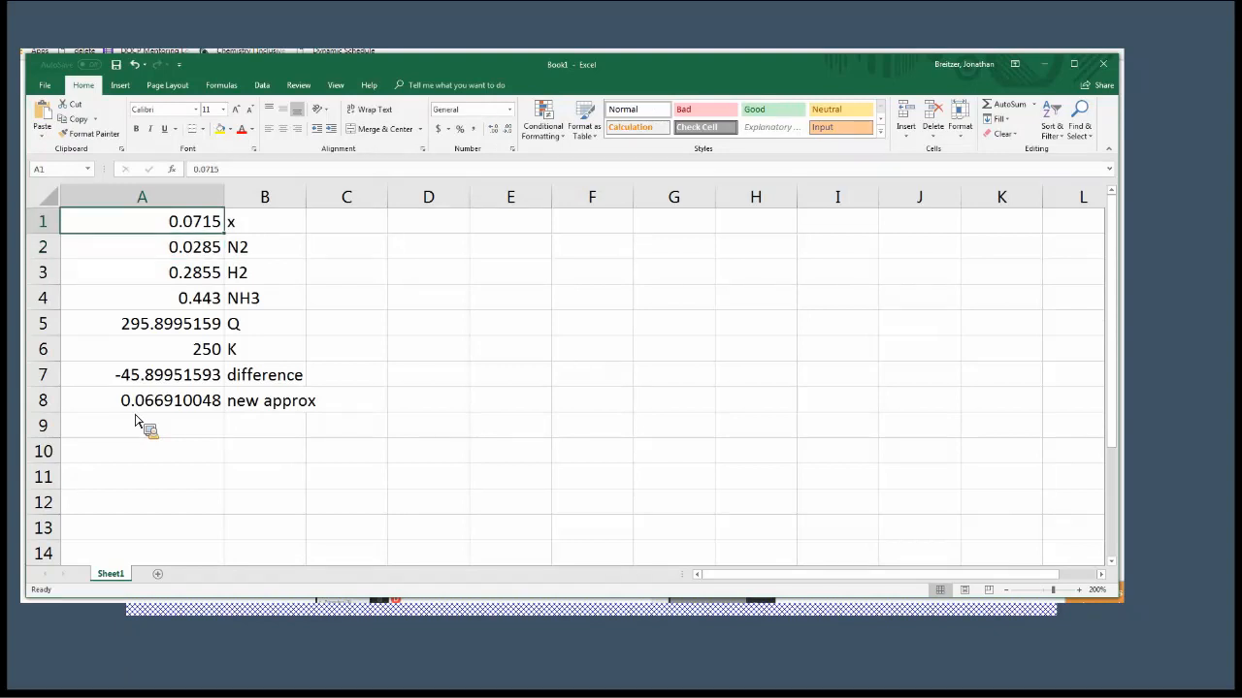
{"action": "type", "text": ".0669"}
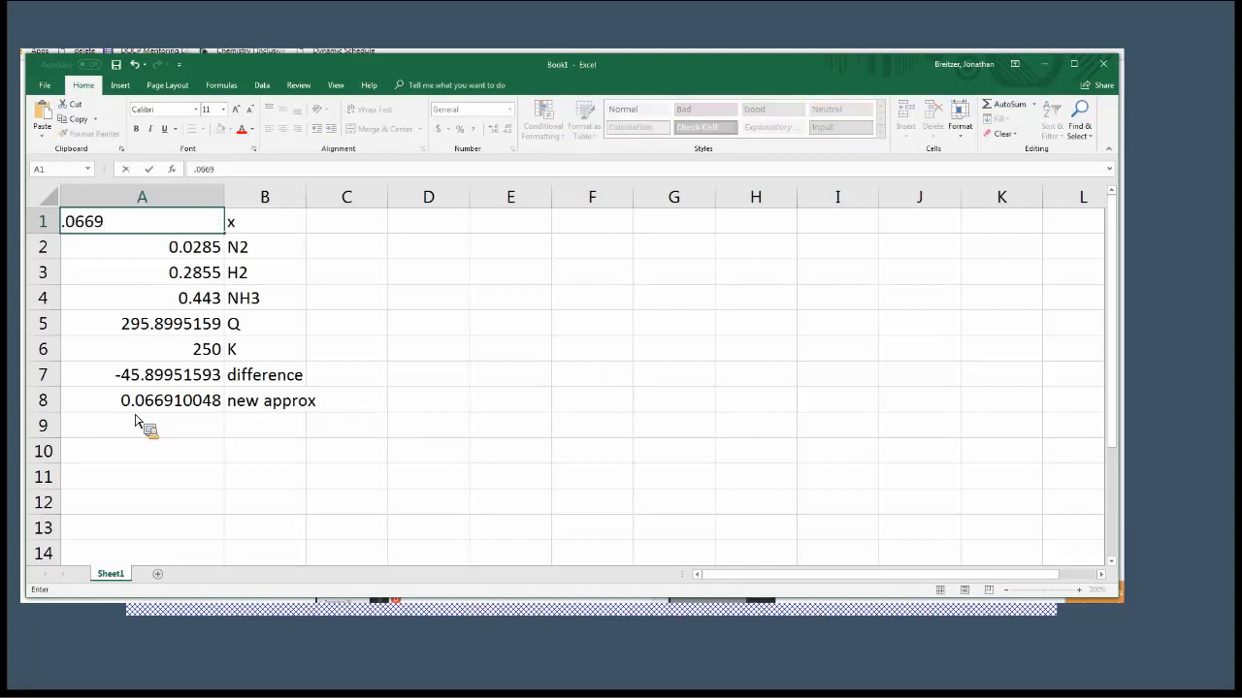
{"action": "key", "text": "Return"}
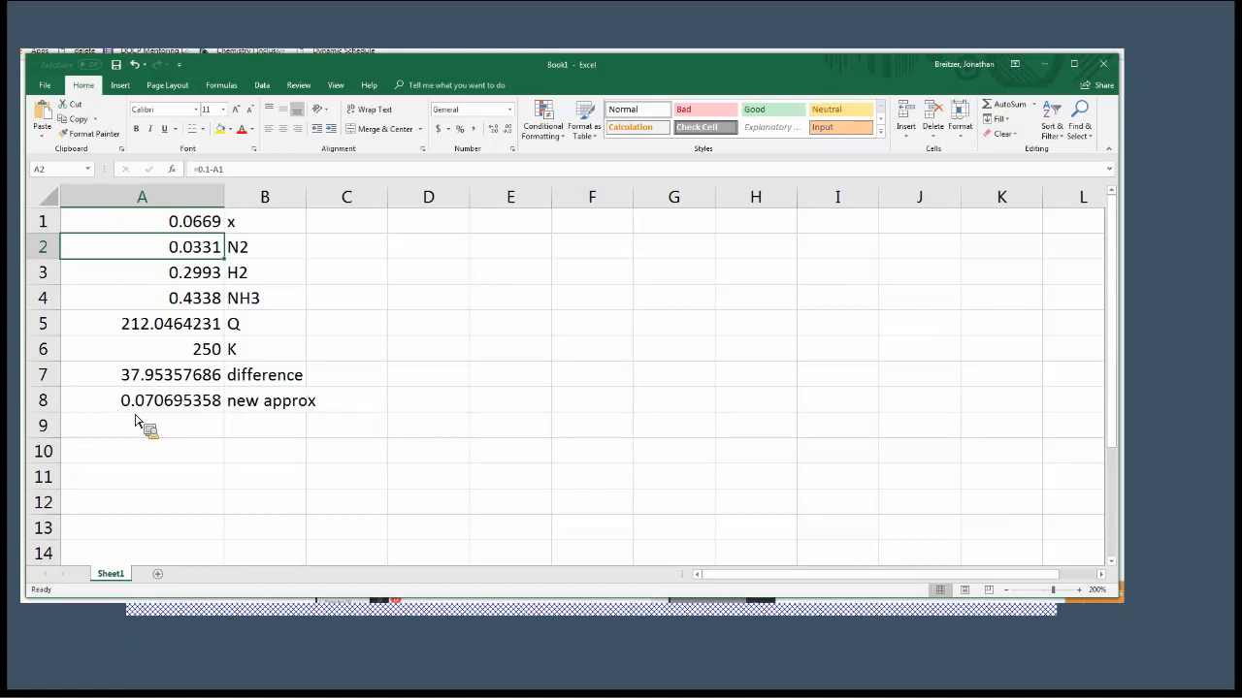
Update x in cell A1 with the next approximation, rounded to 0.0707.
{"action": "key", "text": "Up"}
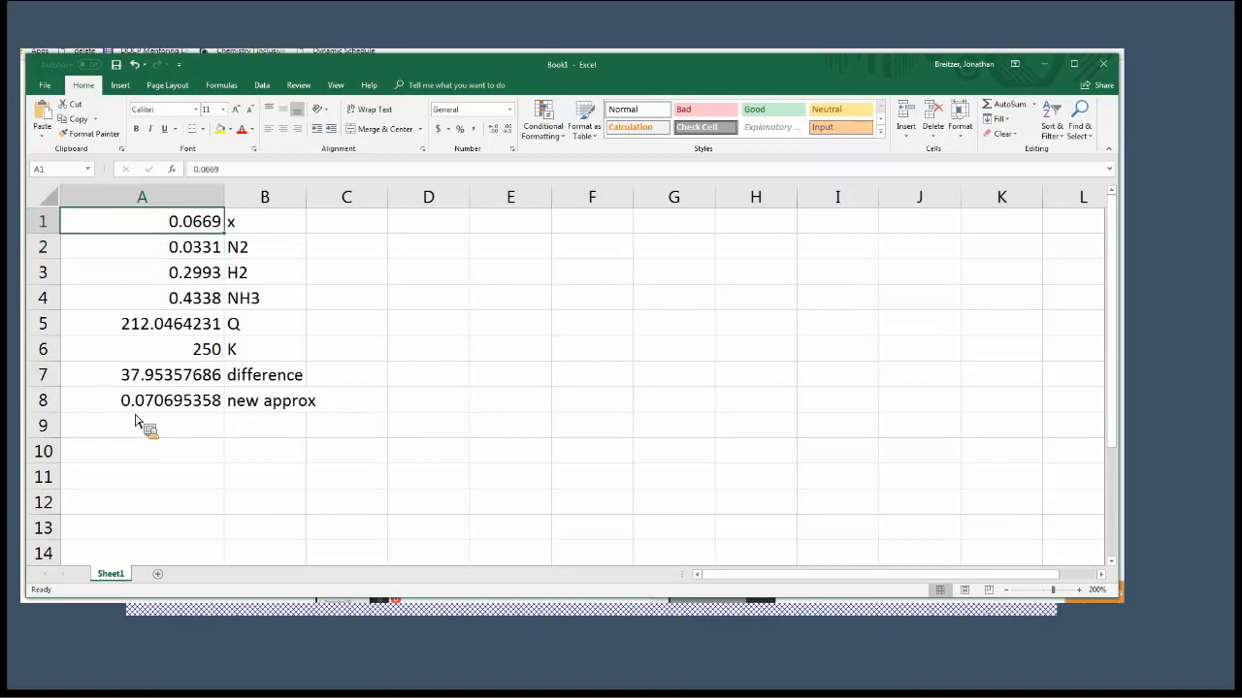
{"action": "type", "text": ".0707"}
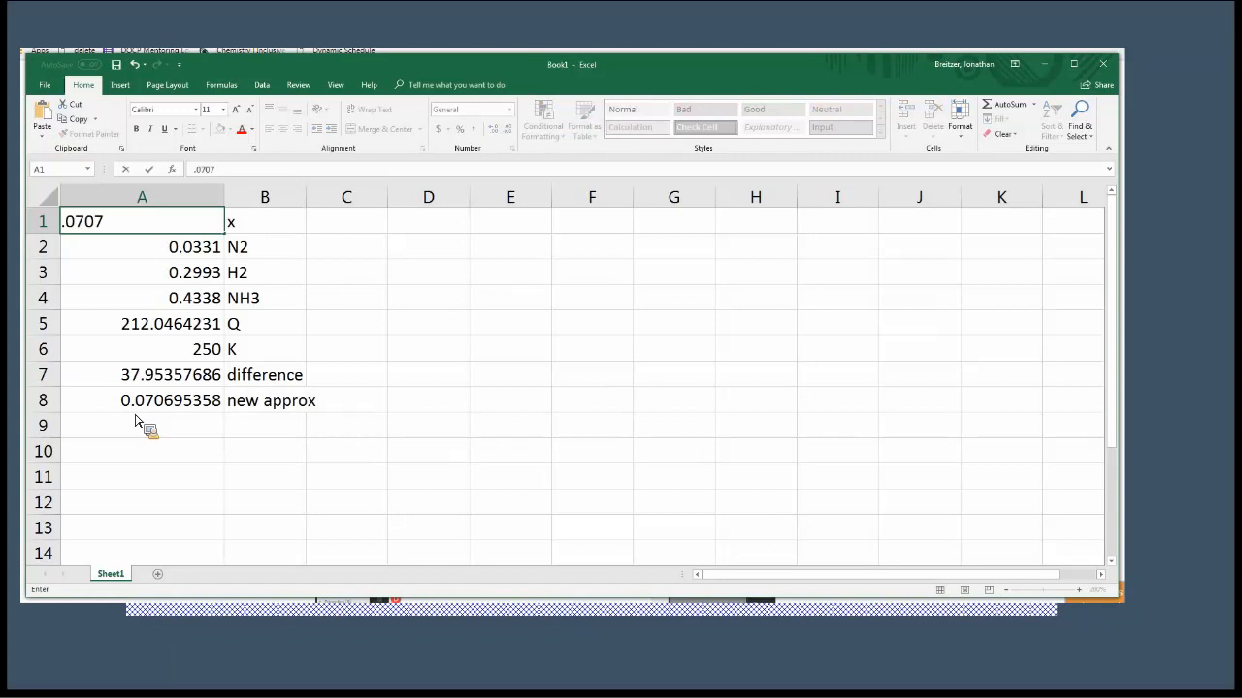
{"action": "key", "text": "Return"}
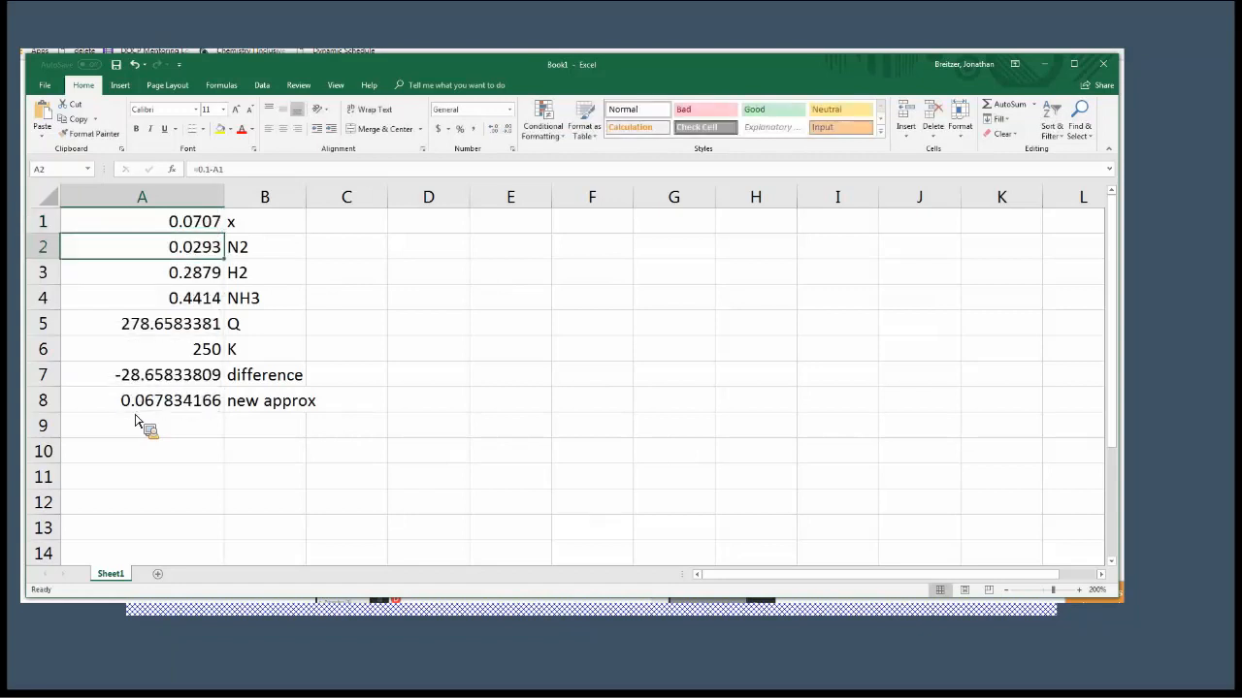
{"action": "key", "text": "Up"}
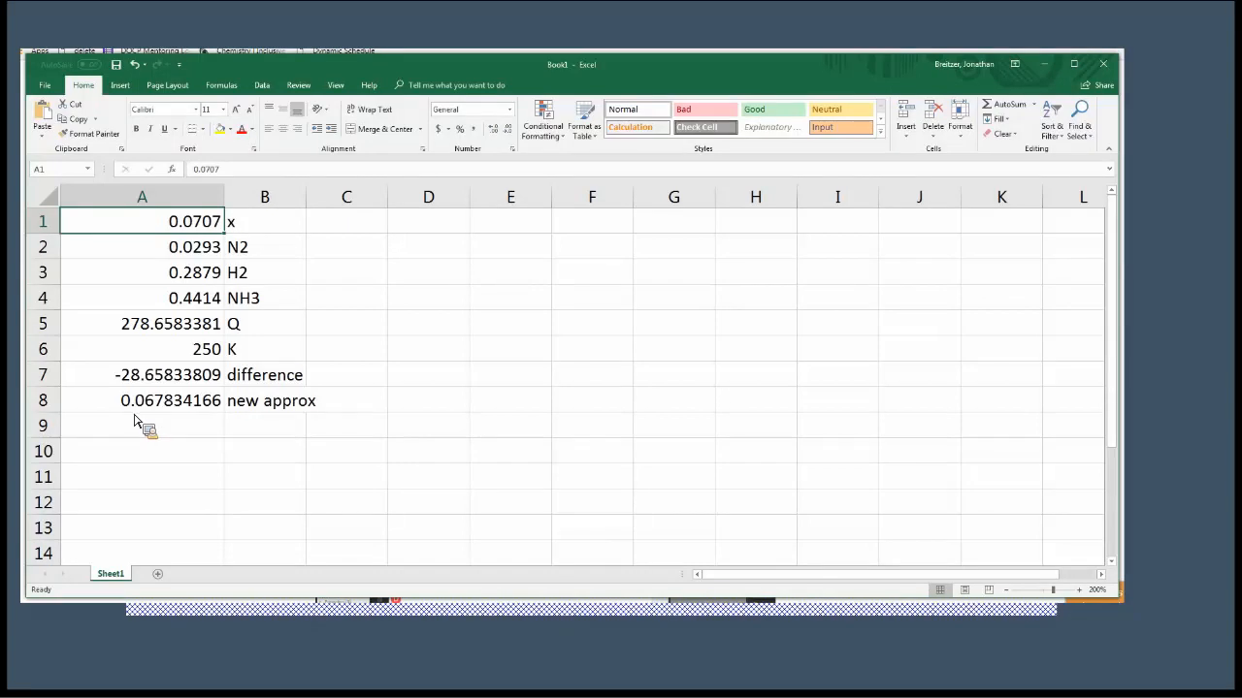
Set the maximum change for iterative calculation to 1e-9 in the workbook's formula calculation options.
{"action": "left_click", "coordinate": [46, 85]}
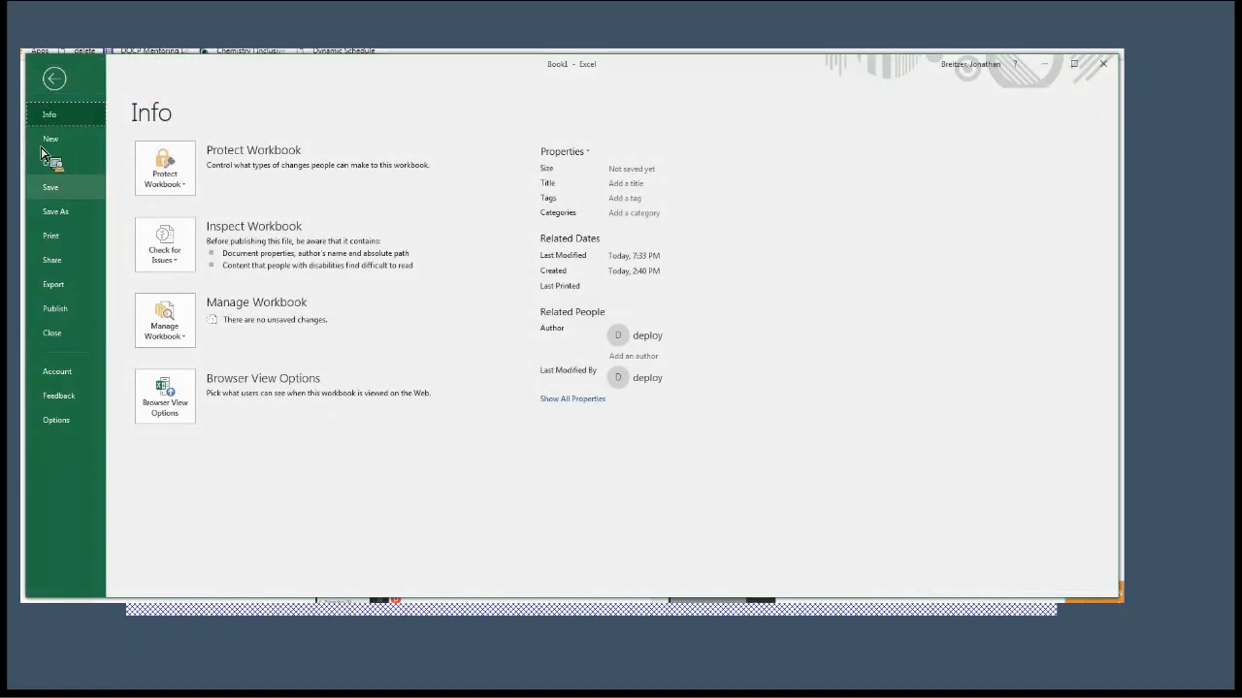
{"action": "left_click", "coordinate": [64, 92]}
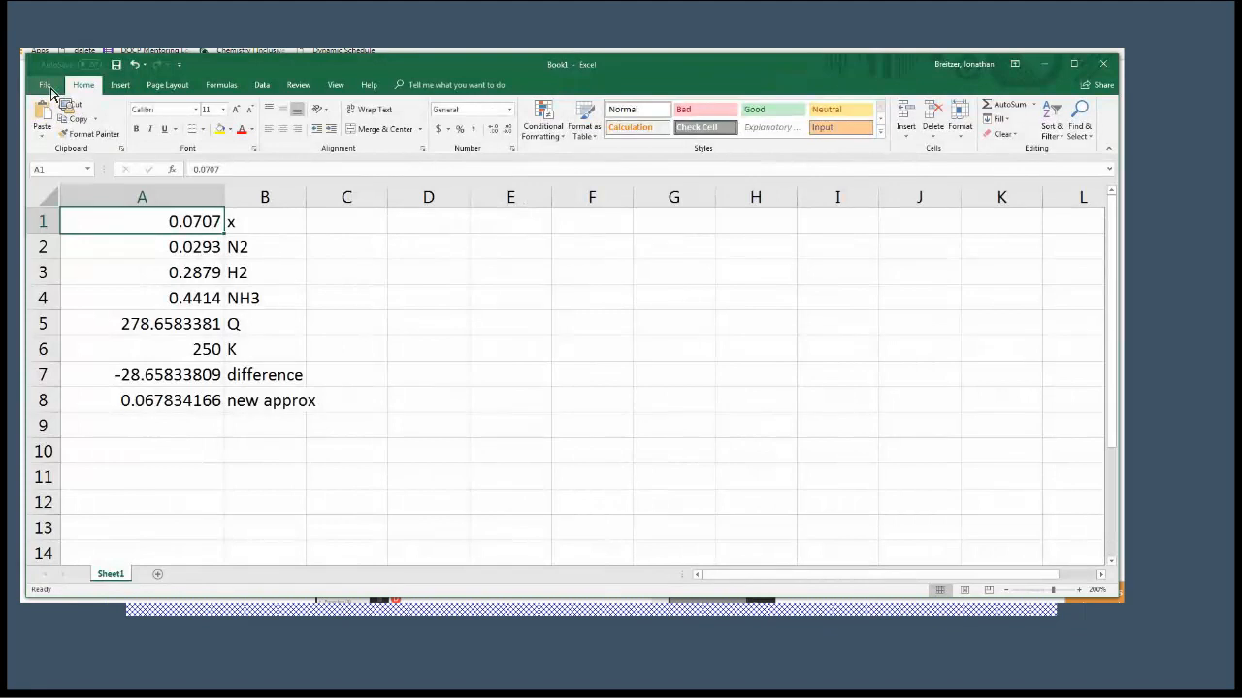
{"action": "left_click", "coordinate": [46, 88]}
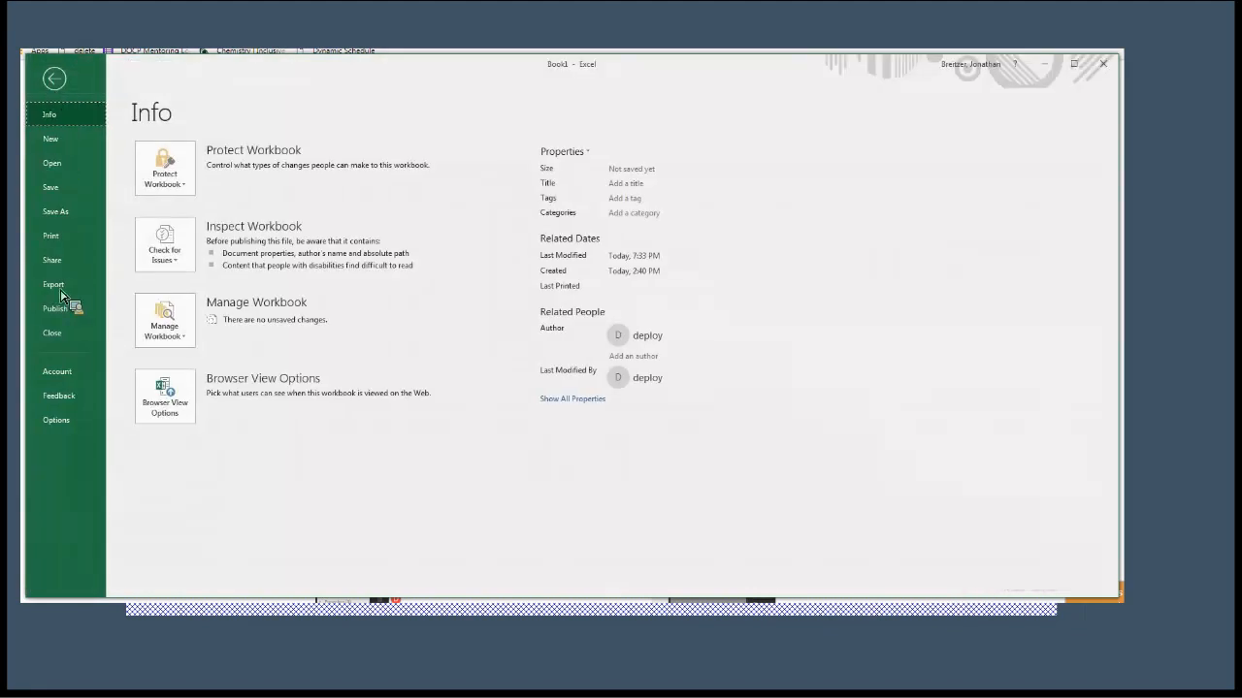
{"action": "left_click", "coordinate": [78, 425]}
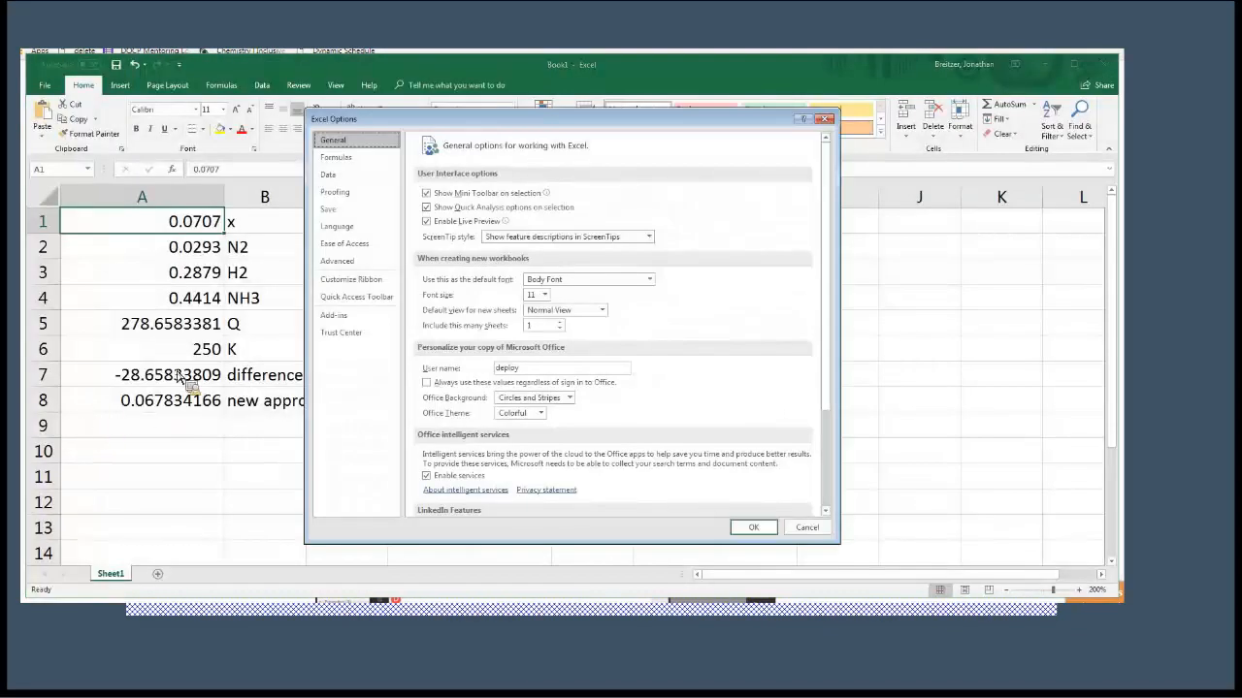
{"action": "left_click", "coordinate": [355, 157]}
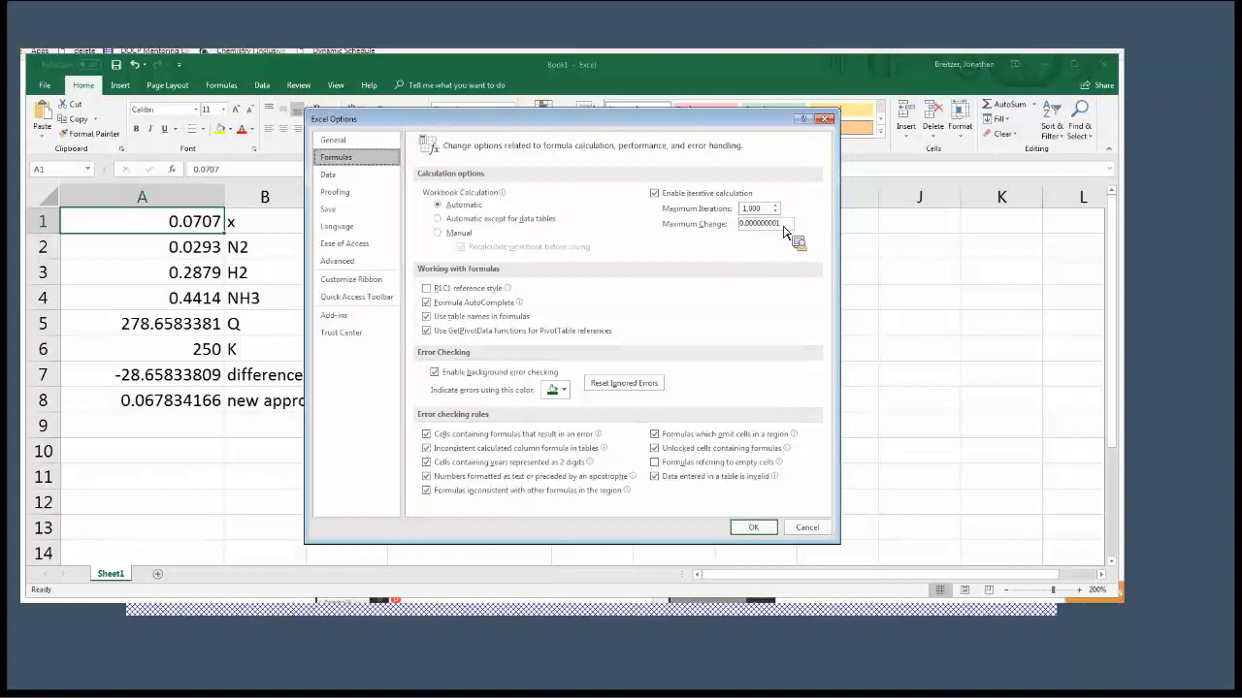
{"action": "left_click_drag", "start_coordinate": [783, 226], "coordinate": [734, 225]}
{"action": "type", "text": "1e-9"}
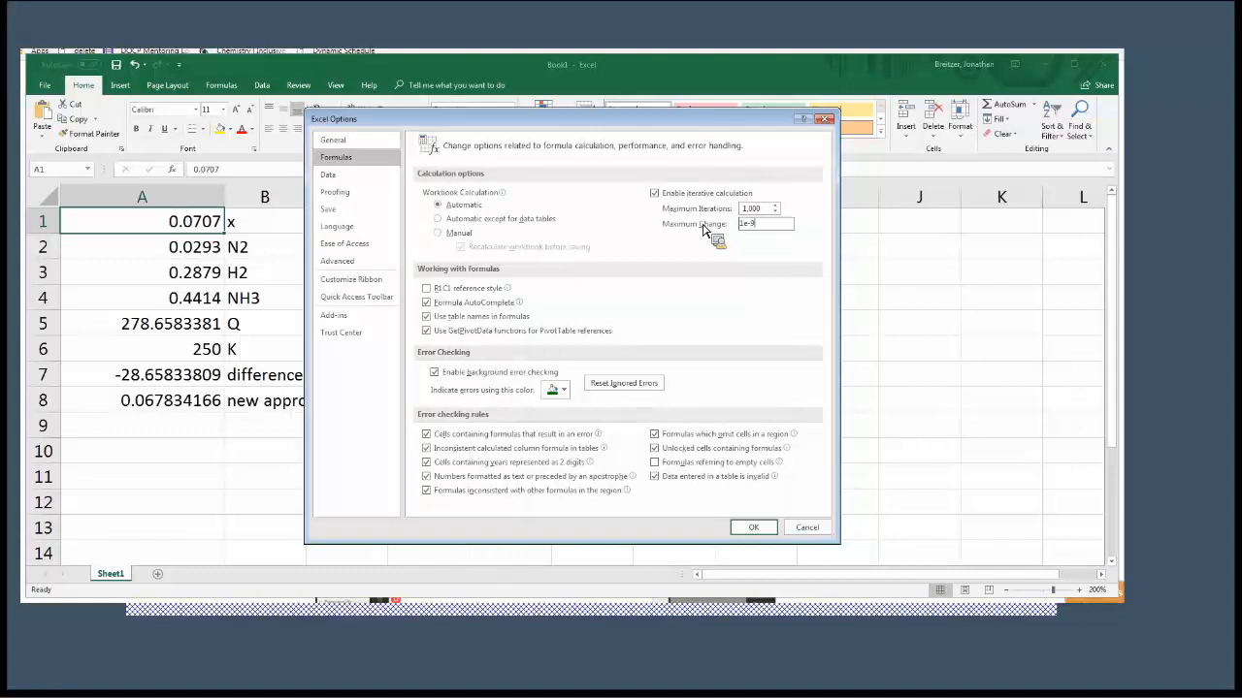
{"action": "left_click", "coordinate": [753, 527]}
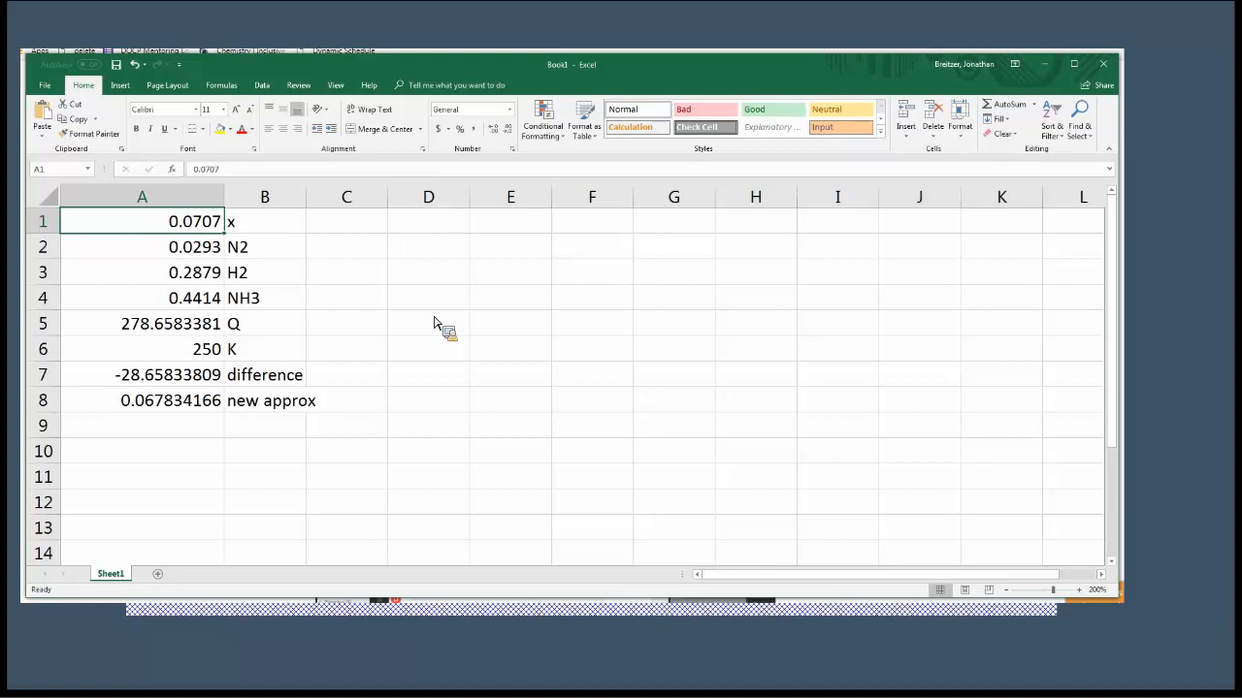
Link x in cell A1 to the new approximation by entering the circular formula =A8.
{"action": "key", "text": "Down"}
{"action": "key", "text": "Down"}
{"action": "key", "text": "Up"}
{"action": "key", "text": "Up"}
{"action": "type", "text": "="}
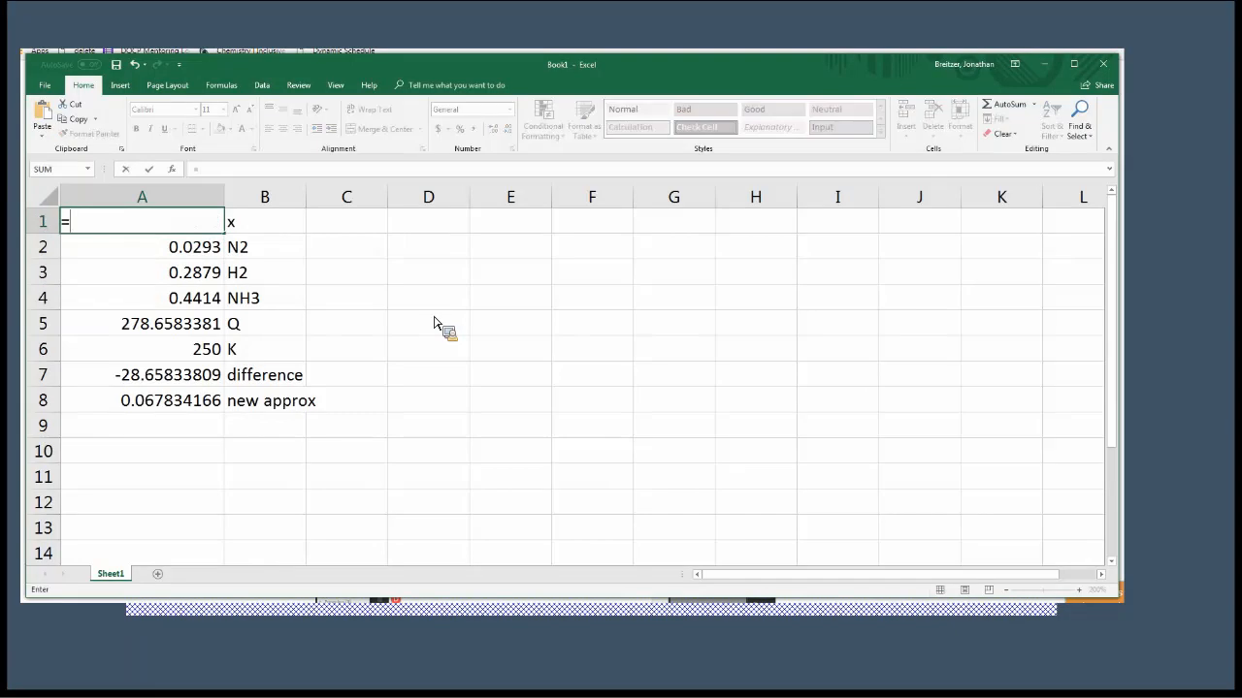
{"action": "left_click", "coordinate": [175, 412]}
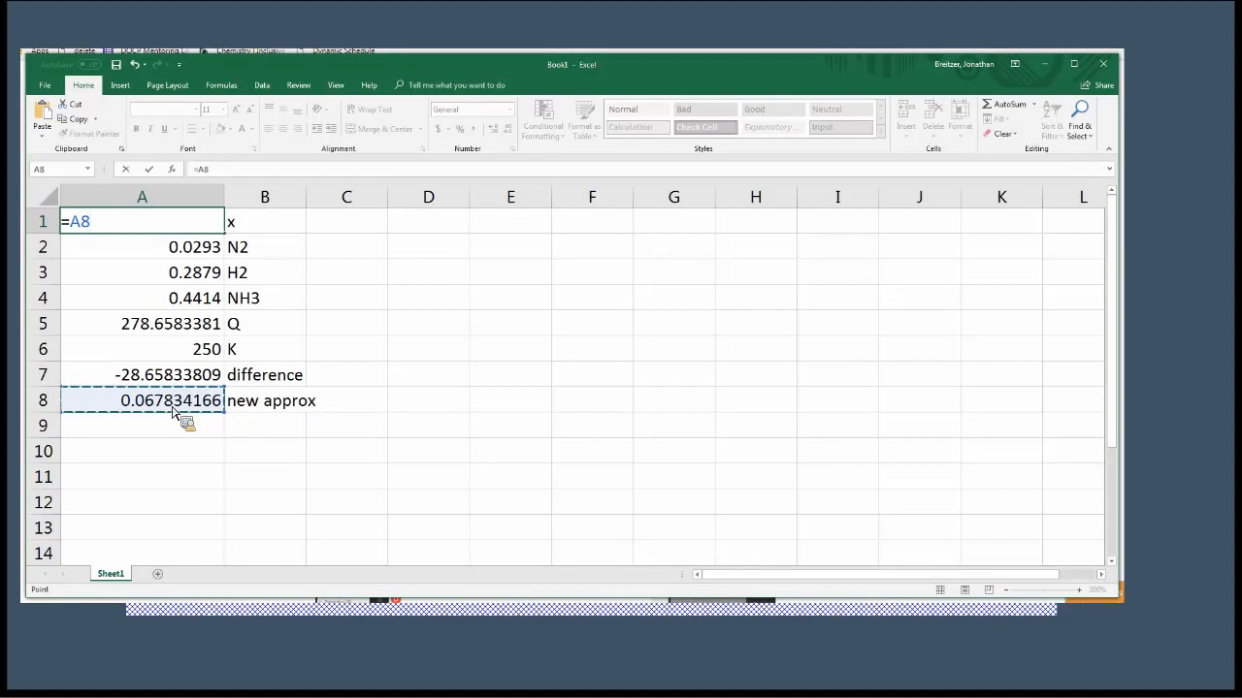
{"action": "key", "text": "Return"}
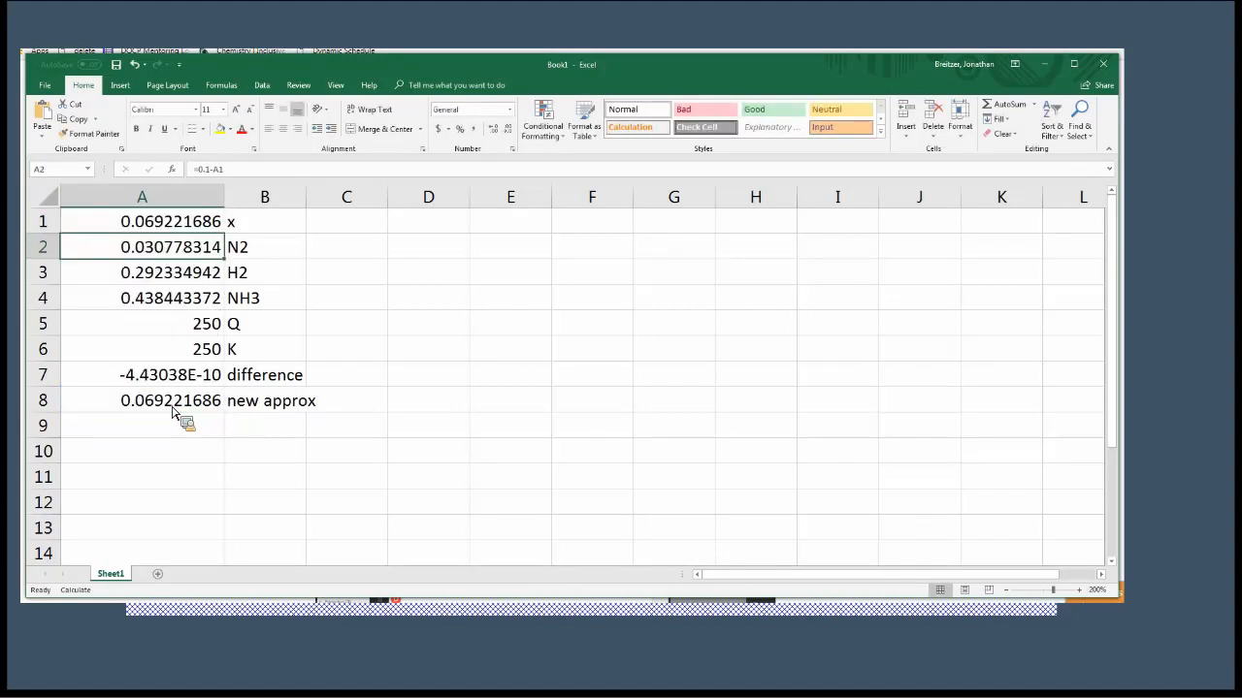
Examine the iterated concentrations, Q, K, difference and new approximation in cells A2 to A8.
{"action": "key", "text": "Down"}
{"action": "key", "text": "Down"}
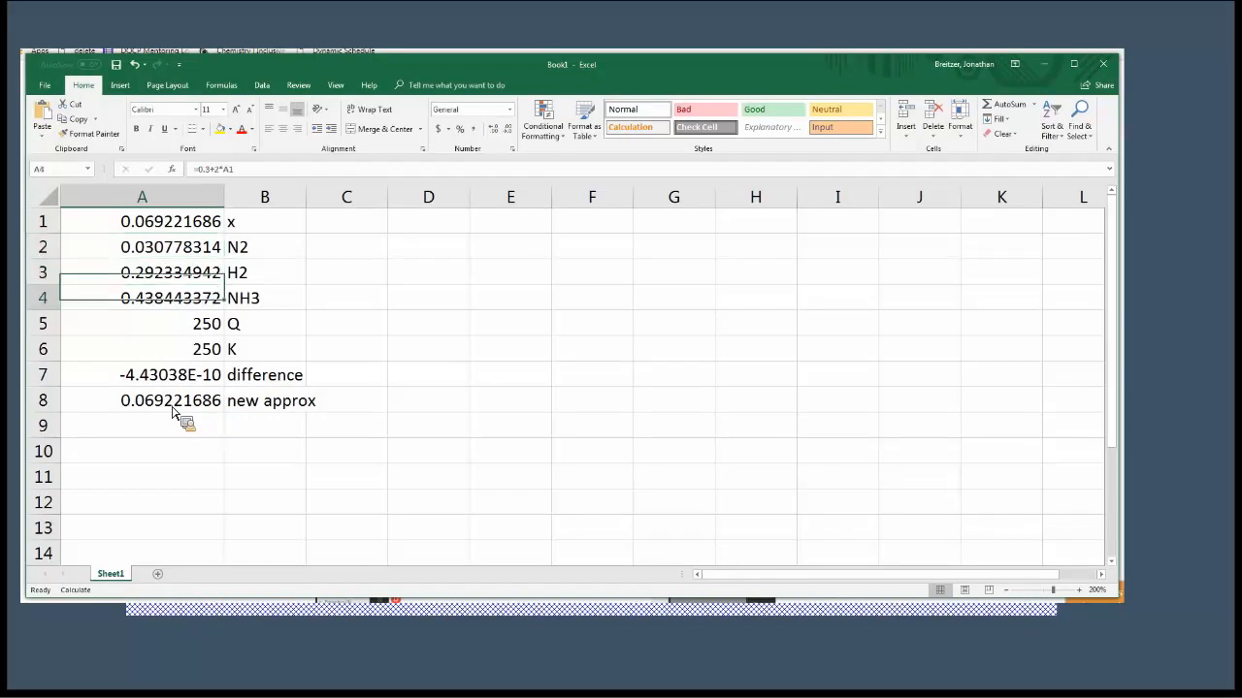
{"action": "key", "text": "Up"}
{"action": "key", "text": "Up"}
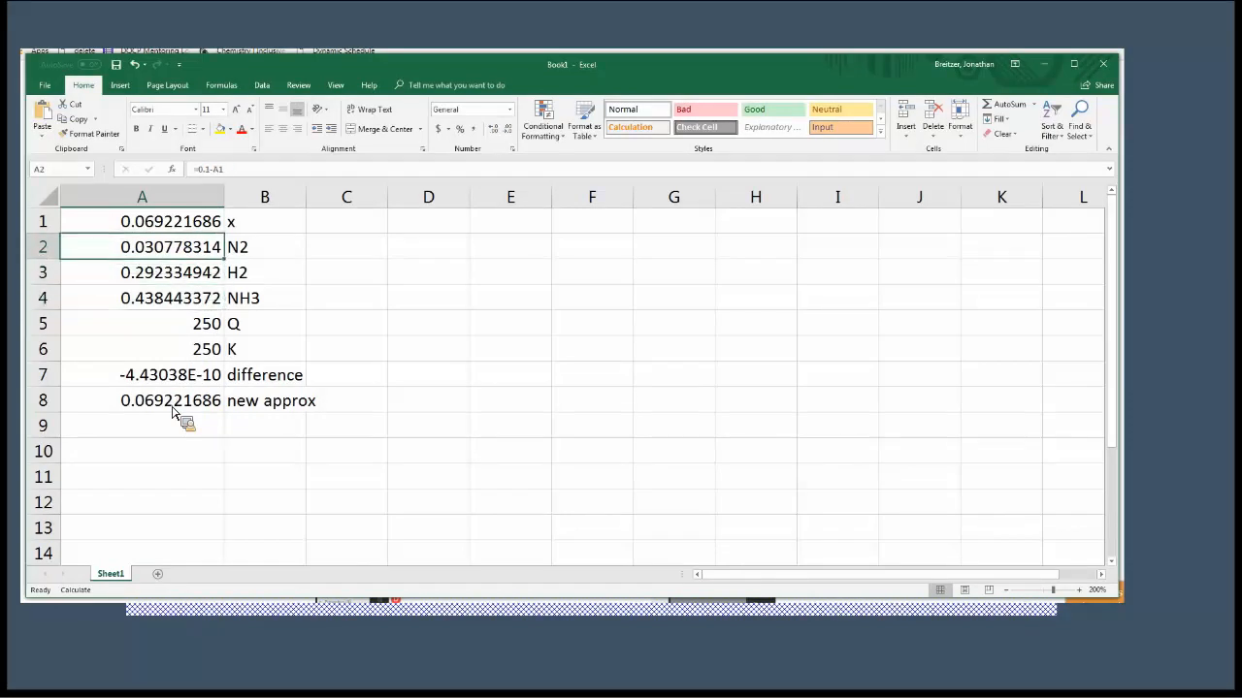
{"action": "key", "text": "Down"}
{"action": "key", "text": "Down"}
{"action": "key", "text": "Down"}
{"action": "key", "text": "Down"}
{"action": "key", "text": "Down"}
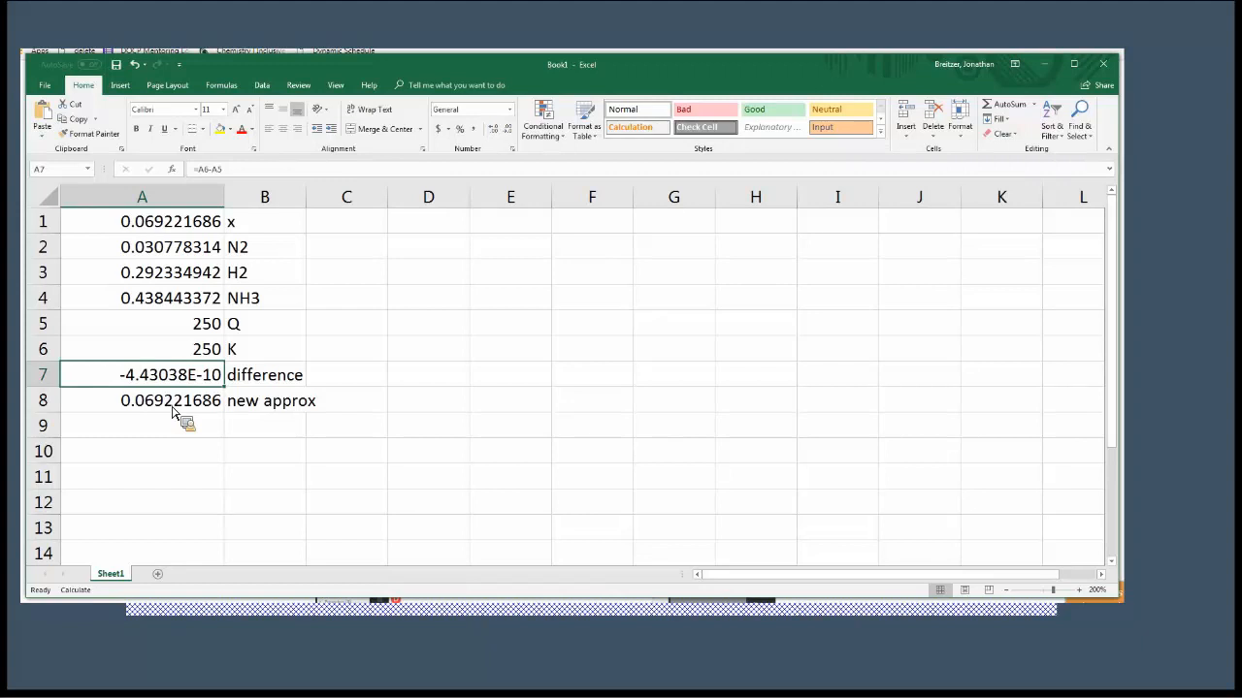
{"action": "key", "text": "Up"}
{"action": "key", "text": "Up"}
{"action": "key", "text": "Up"}
{"action": "key", "text": "Up"}
{"action": "key", "text": "Up"}
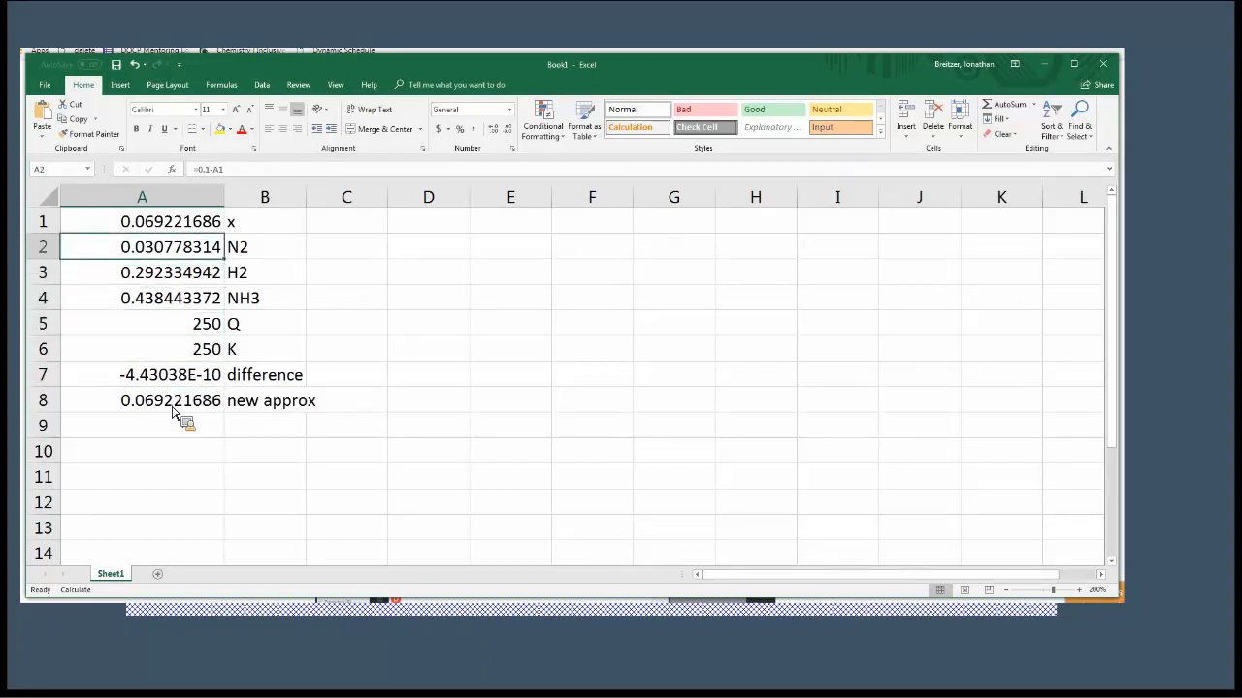
{"action": "key", "text": "Down"}
{"action": "key", "text": "Down"}
{"action": "key", "text": "Down"}
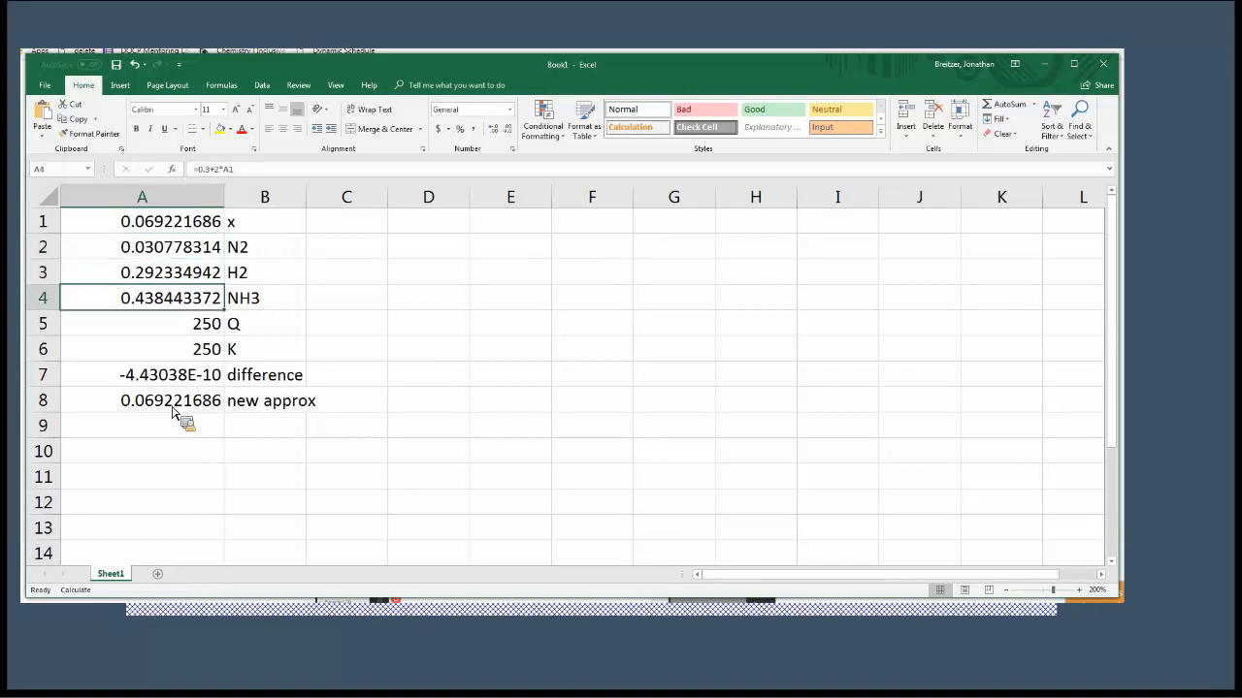
{"action": "key", "text": "Down"}
{"action": "key", "text": "Down"}
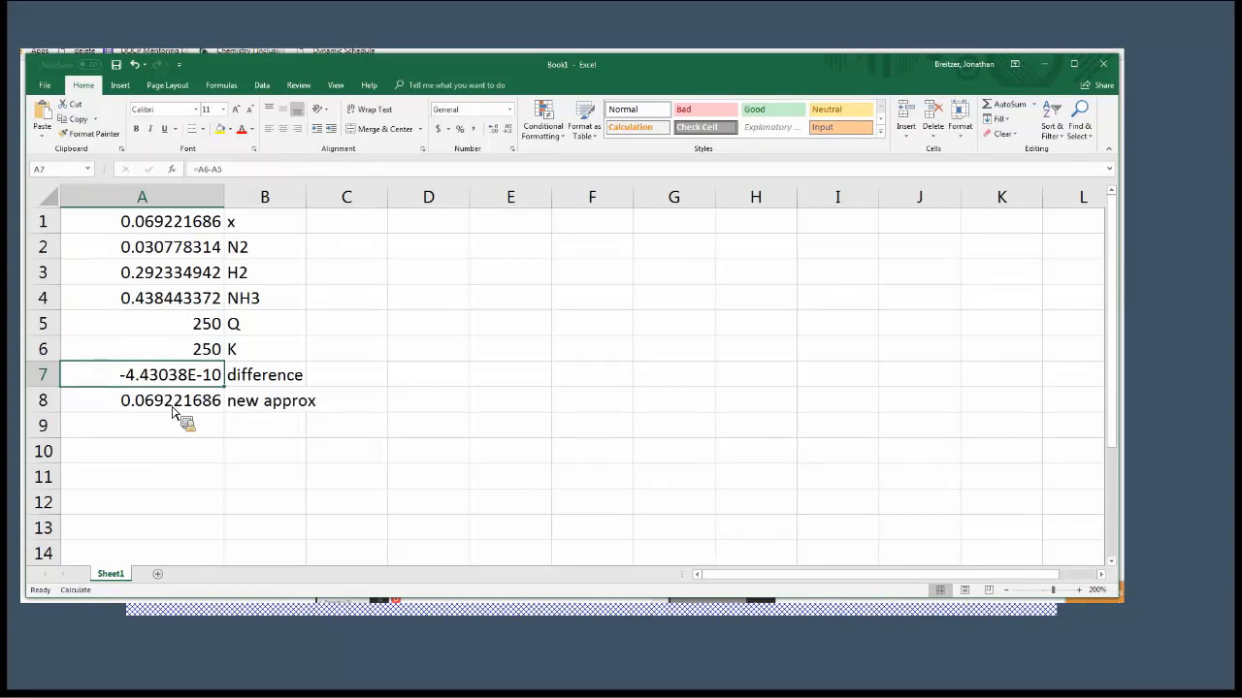
{"action": "key", "text": "Down"}
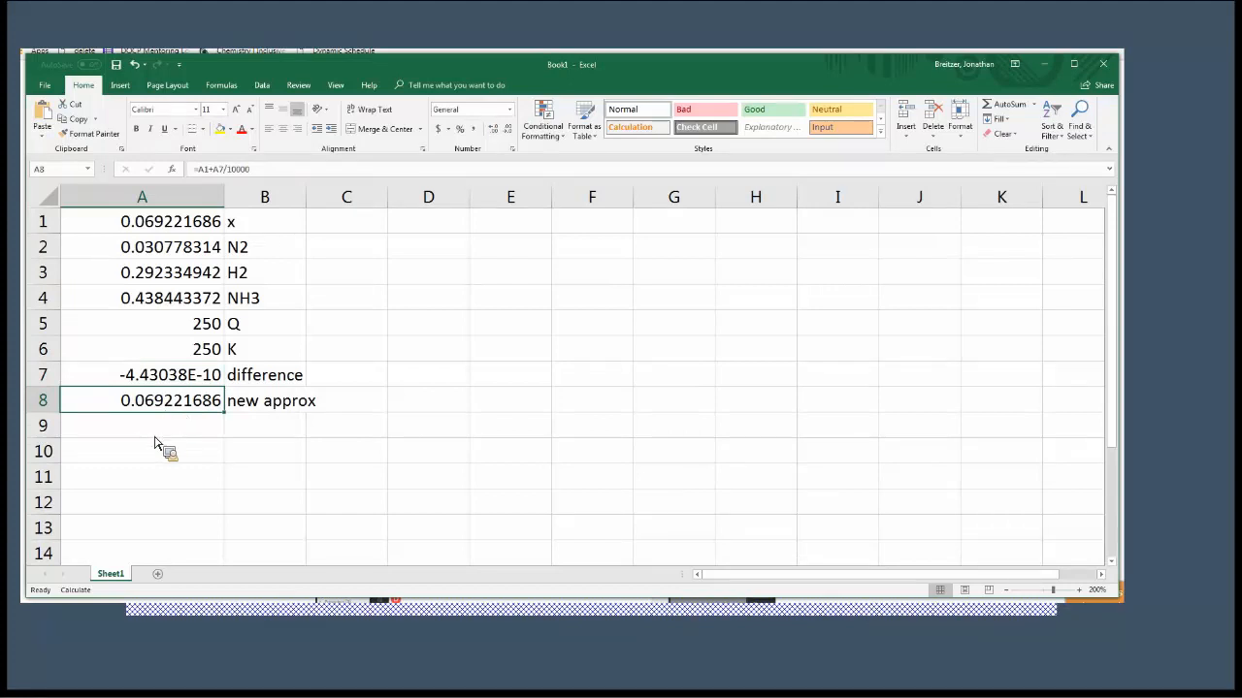
Inspect the divisor in the new approximation formula in cell A8 and keep the formula as =A1+A7/10000.
{"action": "key", "text": "F2"}
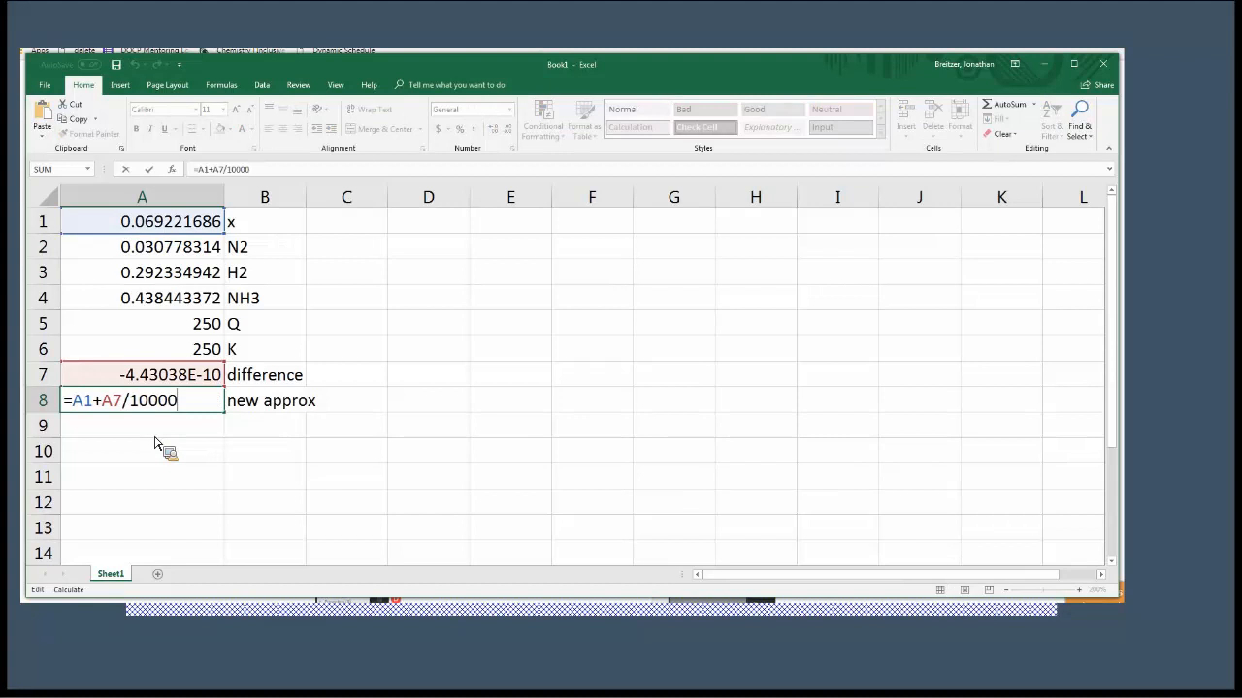
{"action": "key", "text": "Left"}
{"action": "key", "text": "Left"}
{"action": "key", "text": "Left"}
{"action": "key", "text": "Left"}
{"action": "key", "text": "Left"}
{"action": "key", "text": "Left"}
{"action": "key", "text": "Left"}
{"action": "key", "text": "Left"}
{"action": "key", "text": "shift+Left"}
{"action": "key", "text": "Right"}
{"action": "key", "text": "Right"}
{"action": "key", "text": "Right"}
{"action": "key", "text": "Right"}
{"action": "key", "text": "Right"}
{"action": "key", "text": "Right"}
{"action": "key", "text": "Return"}
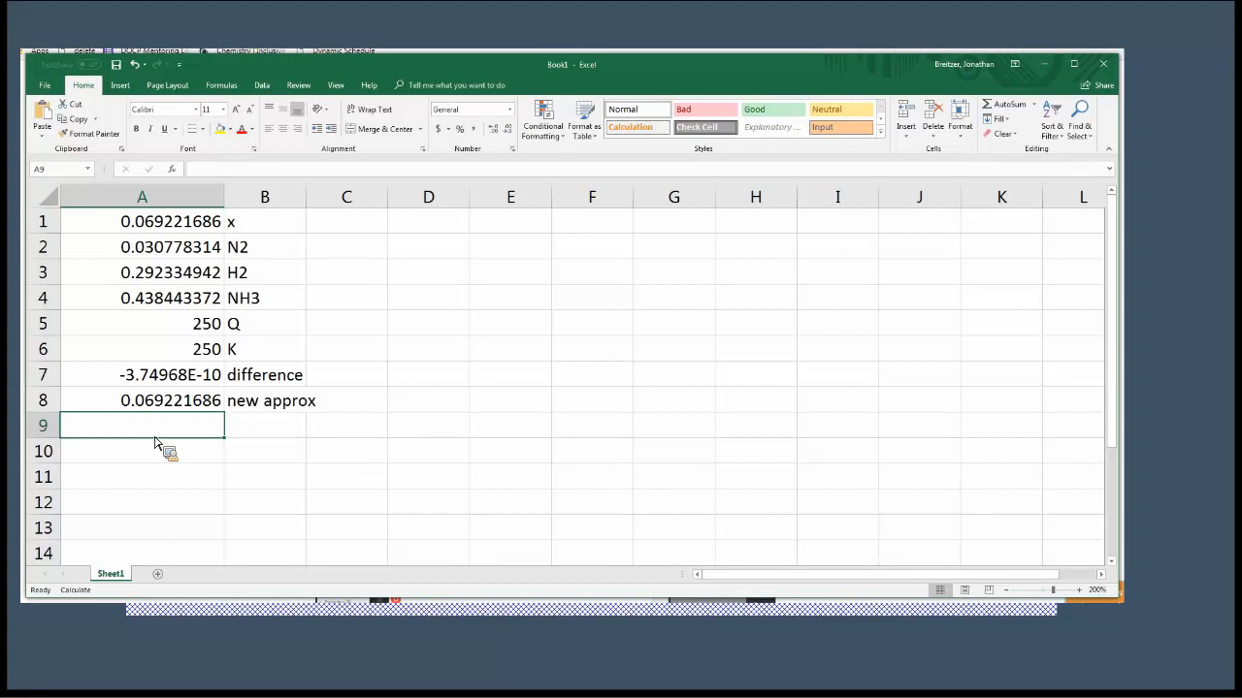
Review the equilibrium concentrations of N2, H2 and NH3 in cells A2 to A4.
{"action": "key", "text": "Up"}
{"action": "key", "text": "Up"}
{"action": "key", "text": "Up"}
{"action": "key", "text": "Up"}
{"action": "key", "text": "Up"}
{"action": "key", "text": "Up"}
{"action": "key", "text": "Up"}
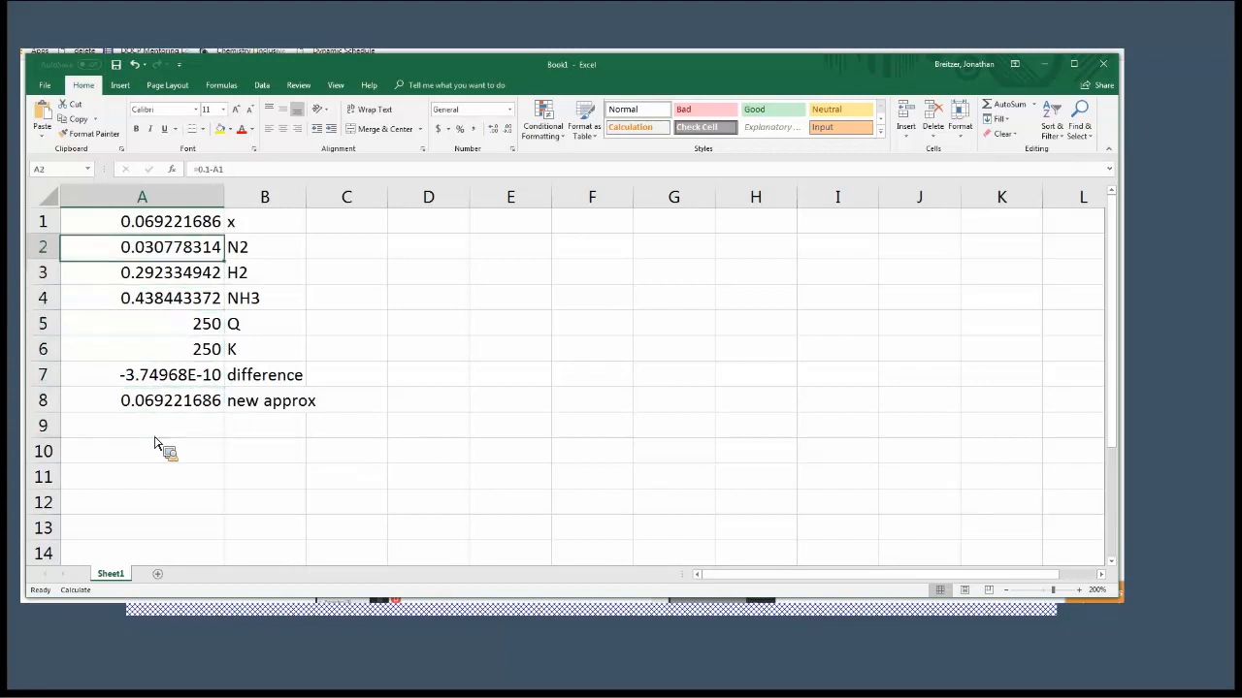
{"action": "key", "text": "Down"}
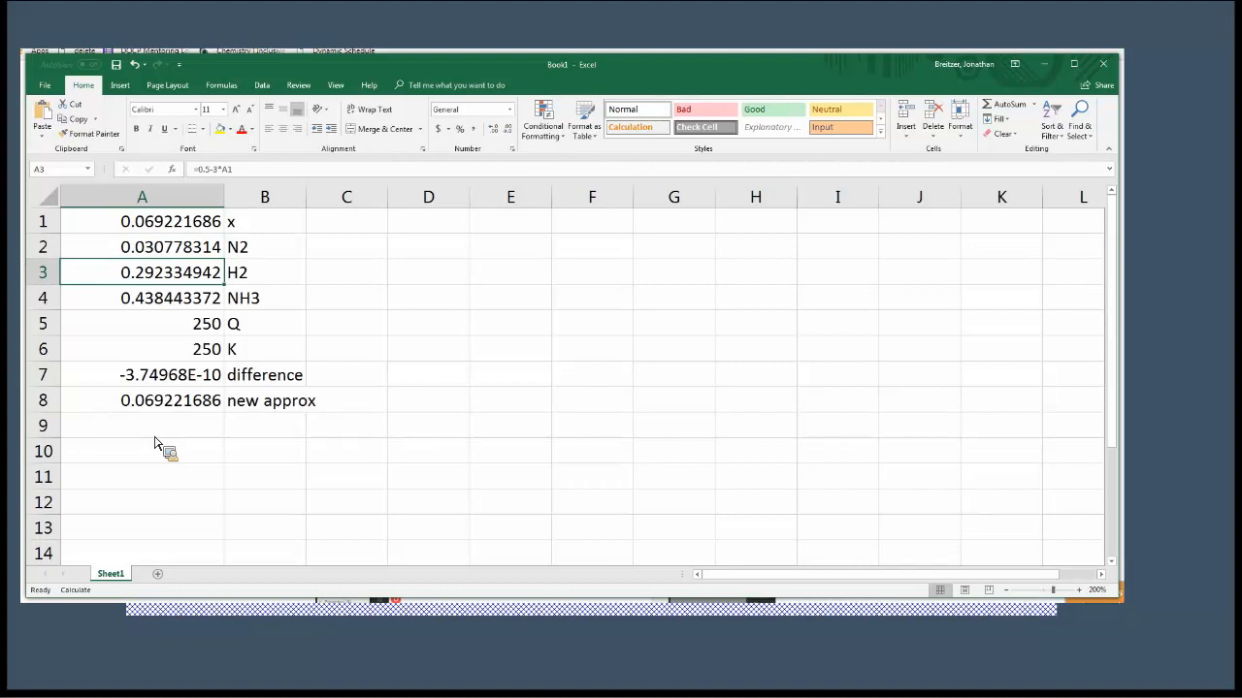
{"action": "key", "text": "Down"}
{"action": "key", "text": "Up"}
{"action": "key", "text": "Up"}
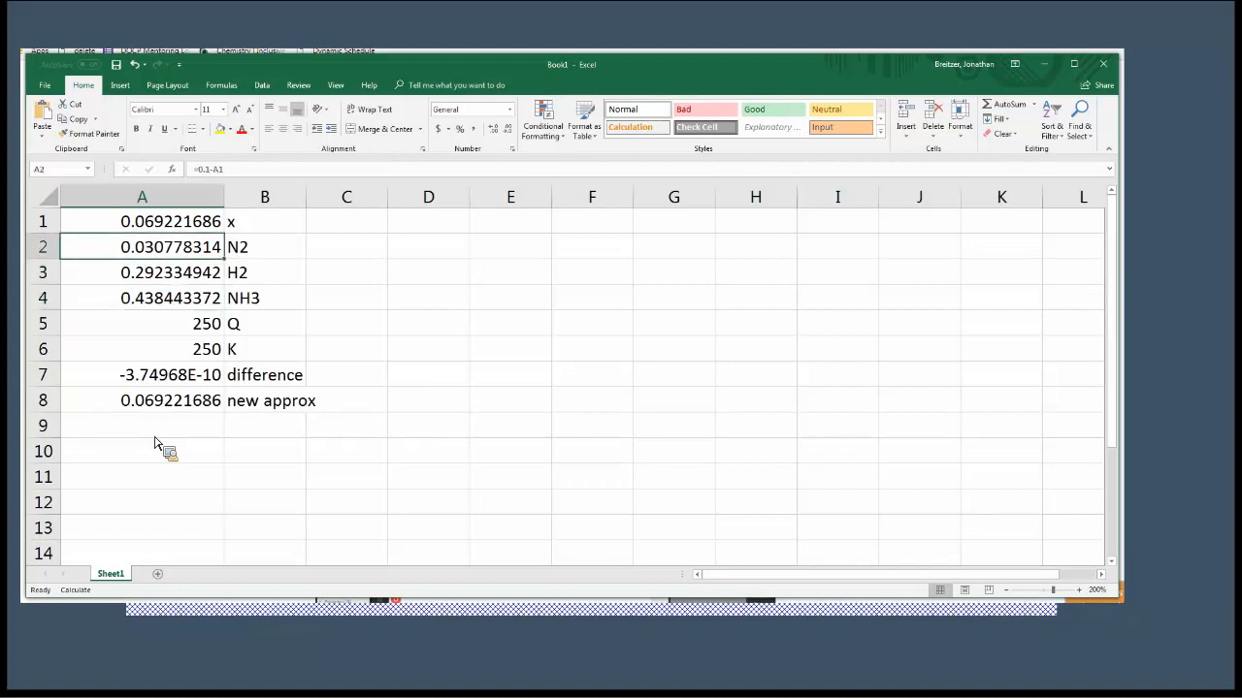